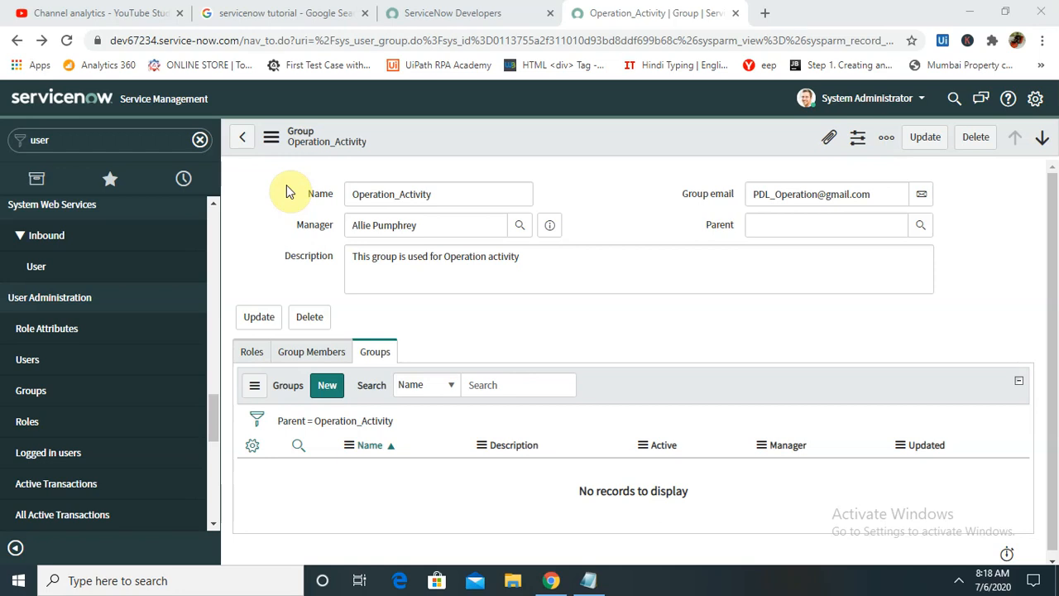
- Start a new group named Operation_Data_Test and open the Manager user lookup
click(47, 393)
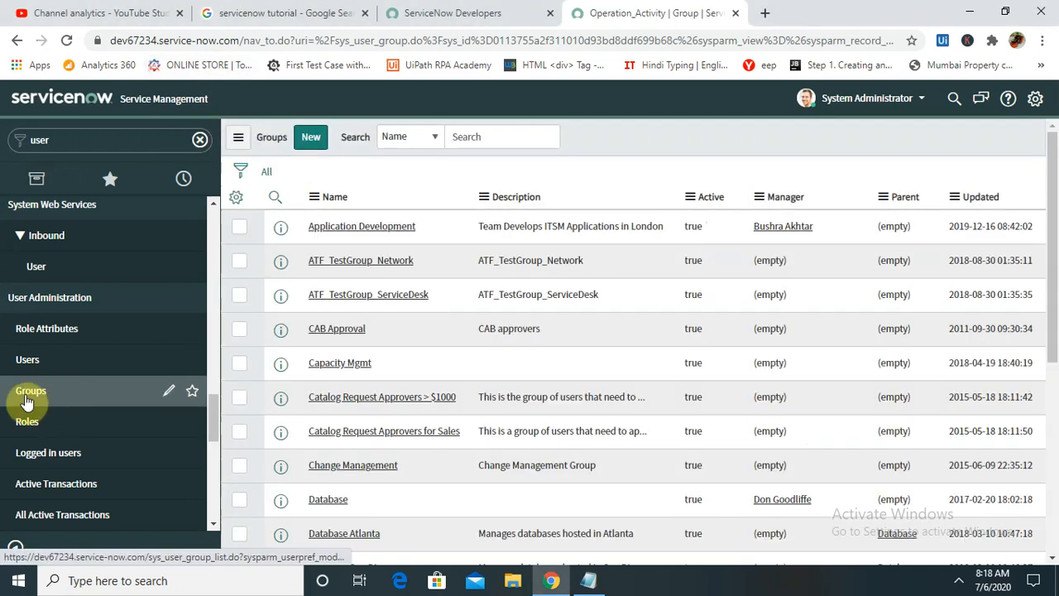
double_click(66, 144)
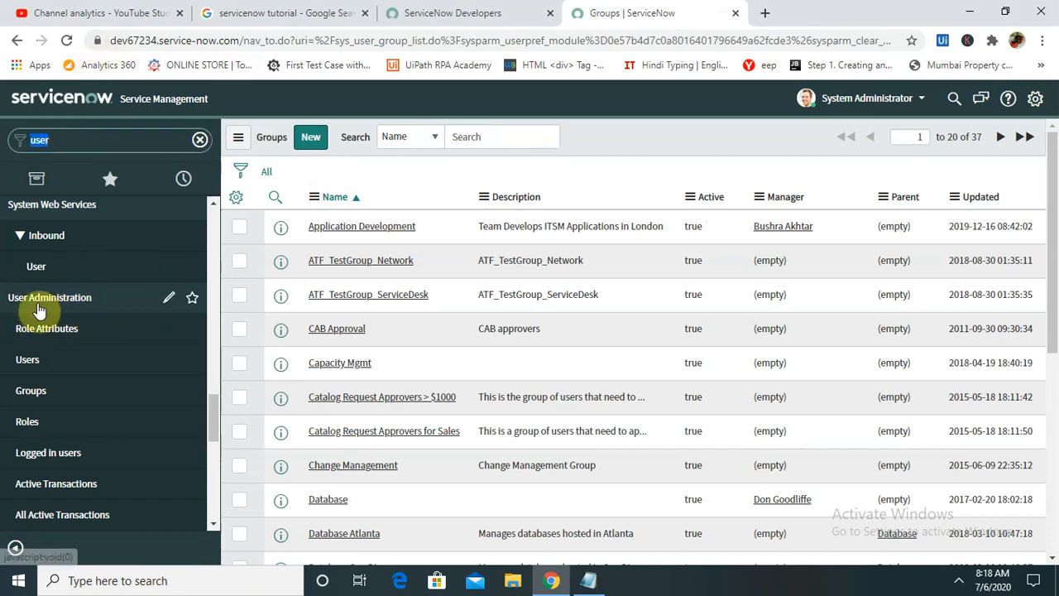
click(310, 140)
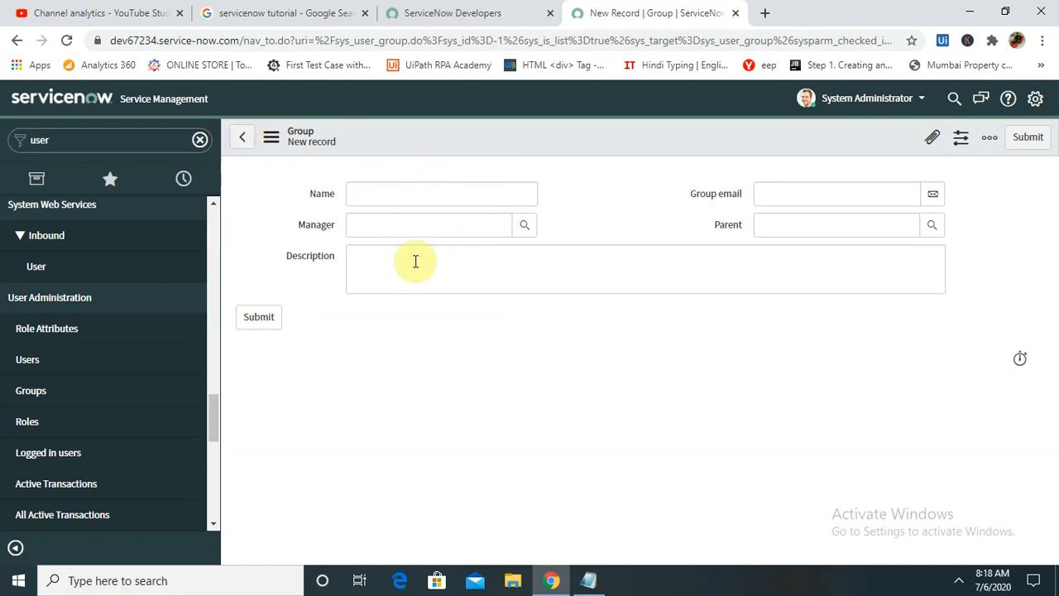
click(400, 191)
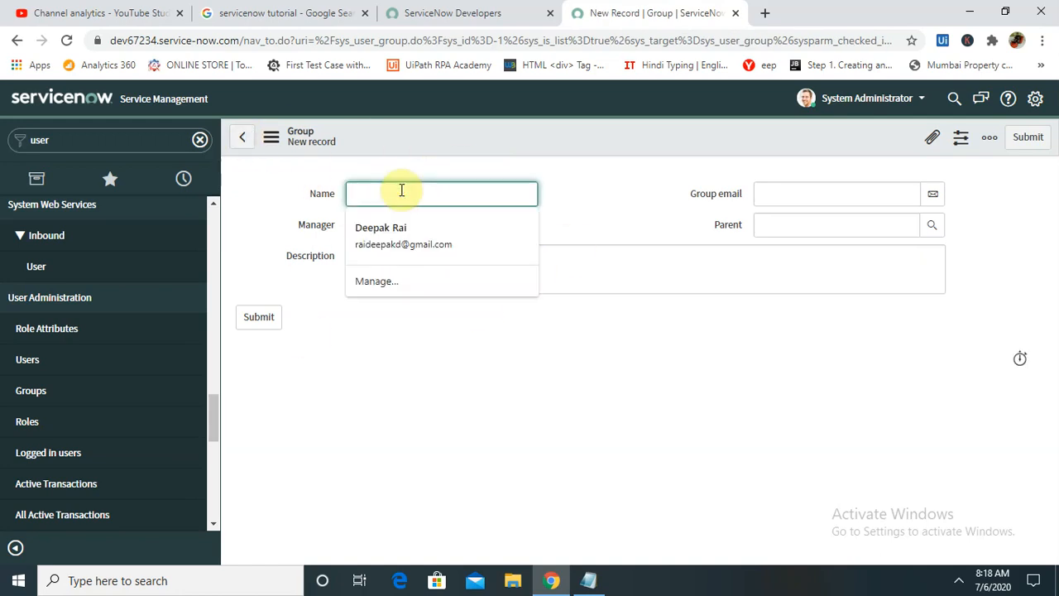
text(Operation)
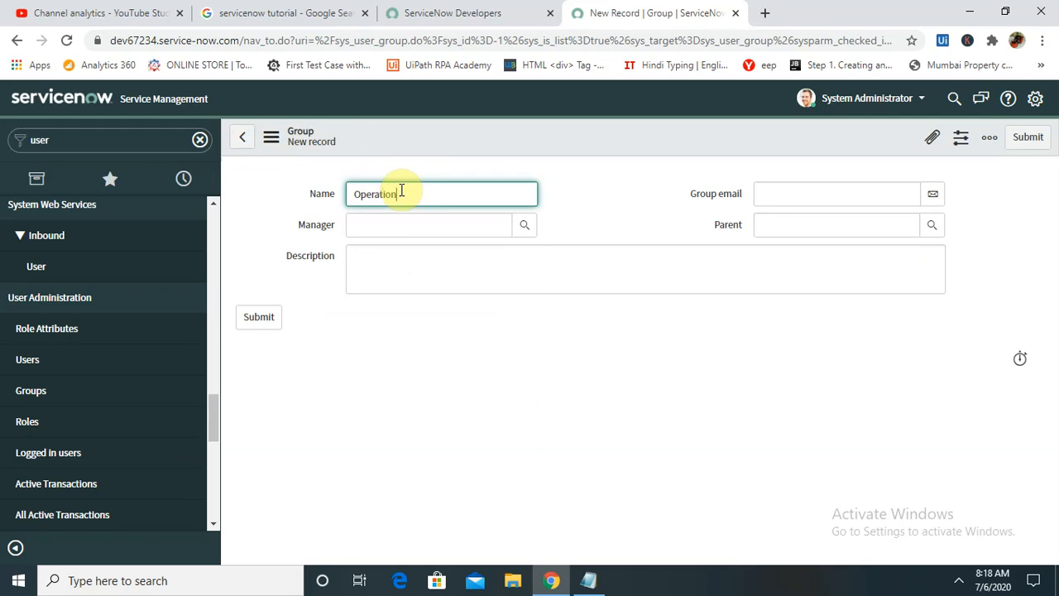
text(_Data_Test)
click(524, 226)
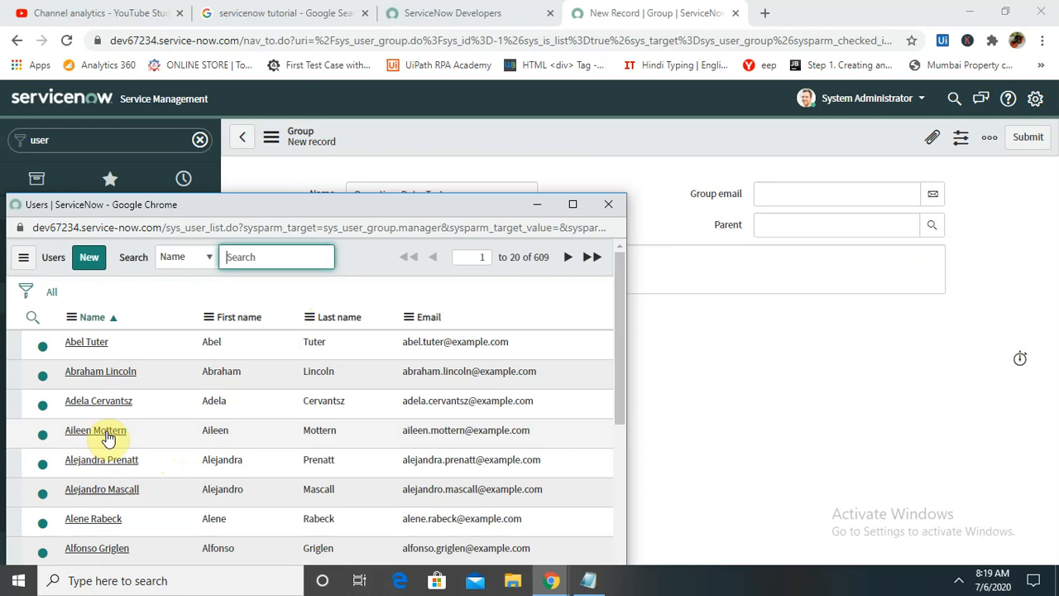
- Choose the group's manager from the user list and fill in the group email address
click(91, 470)
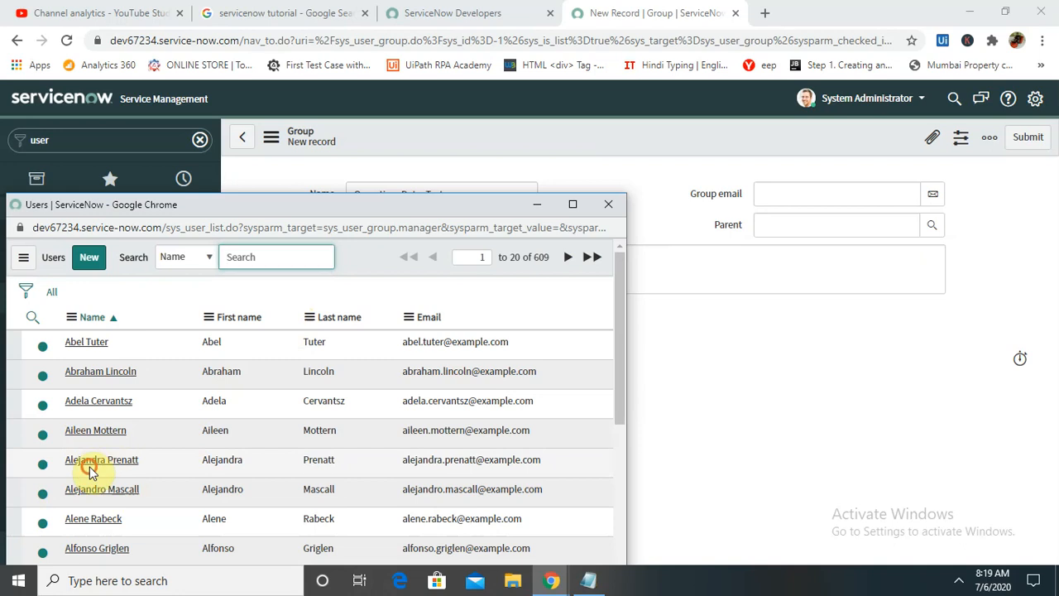
click(99, 465)
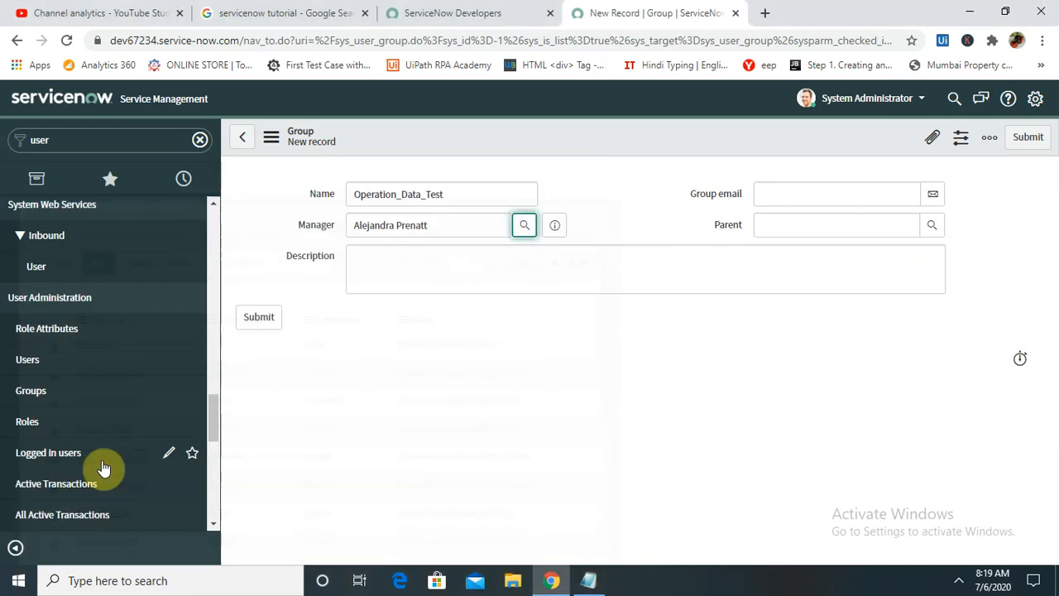
click(853, 196)
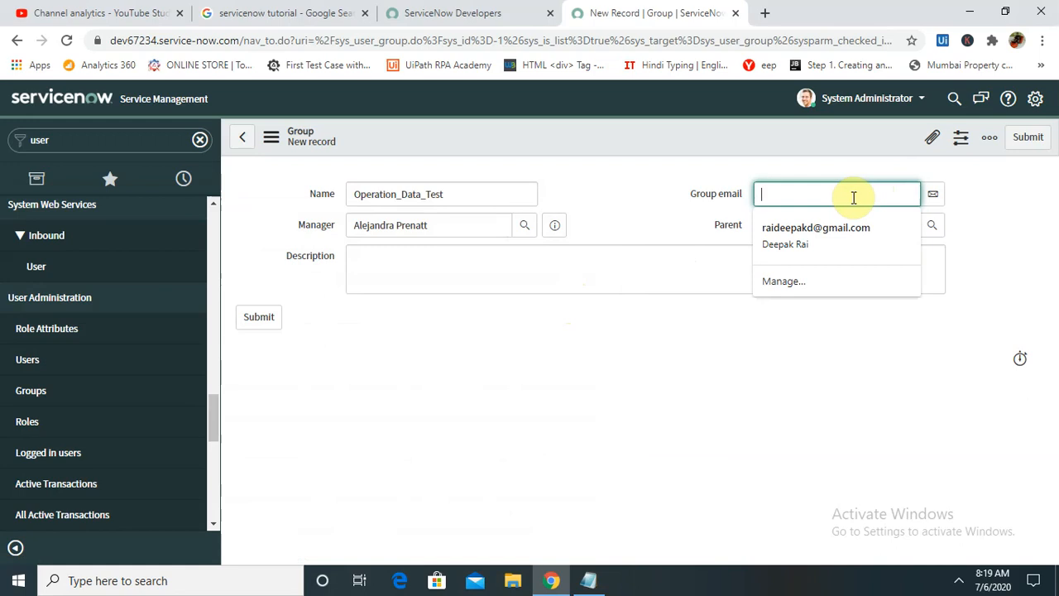
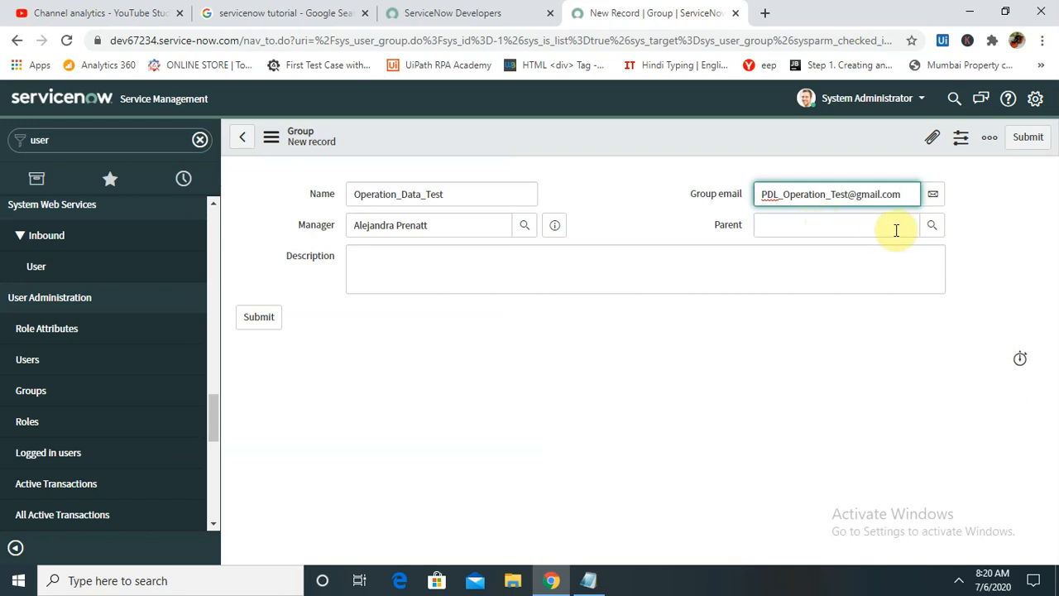
- Open the Parent group lookup and close it without choosing a parent
click(872, 256)
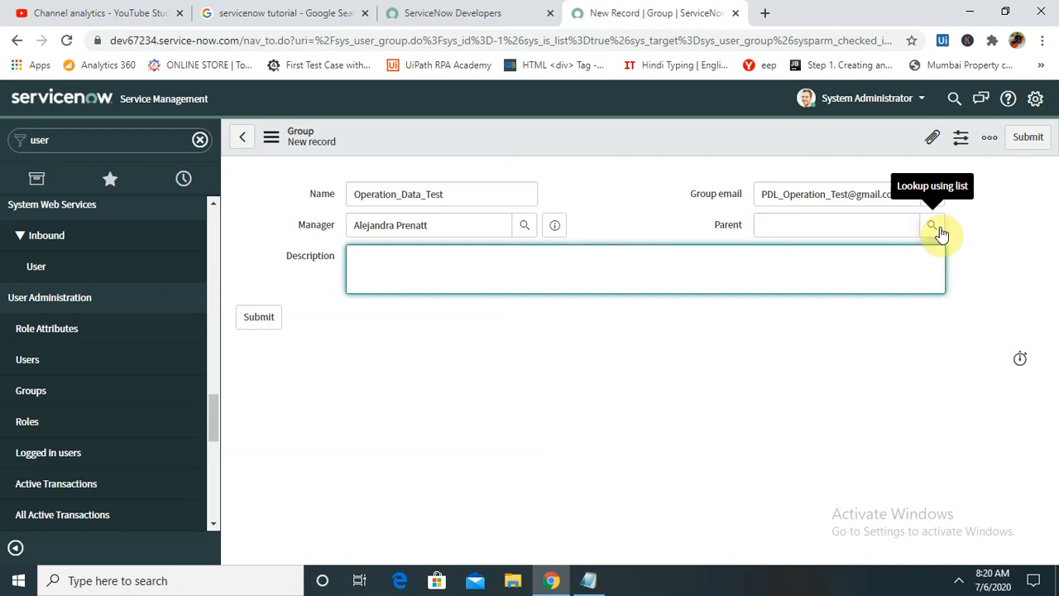
click(939, 230)
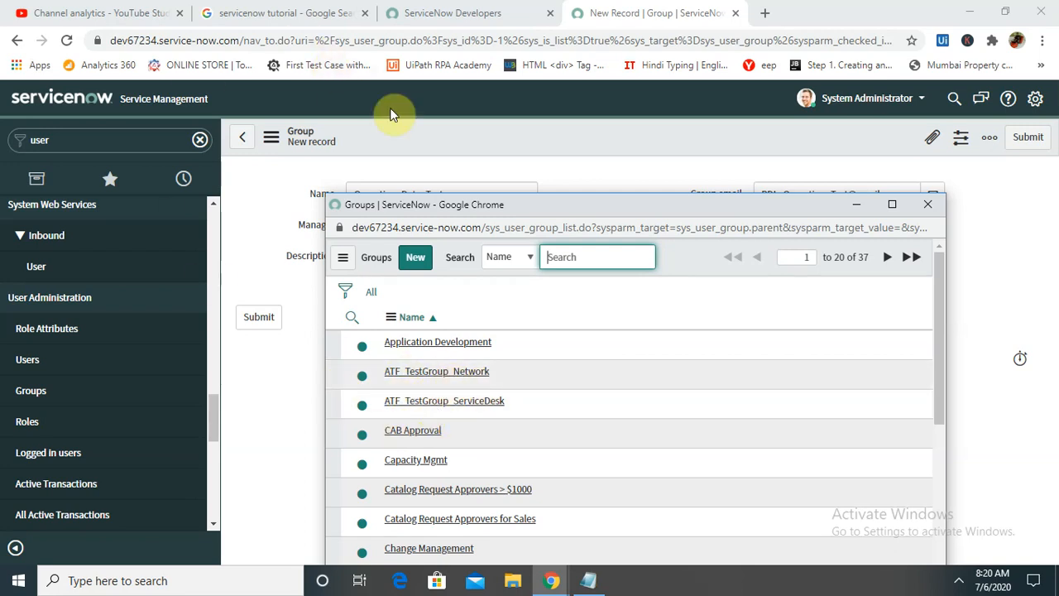
drag(406, 211, 413, 258)
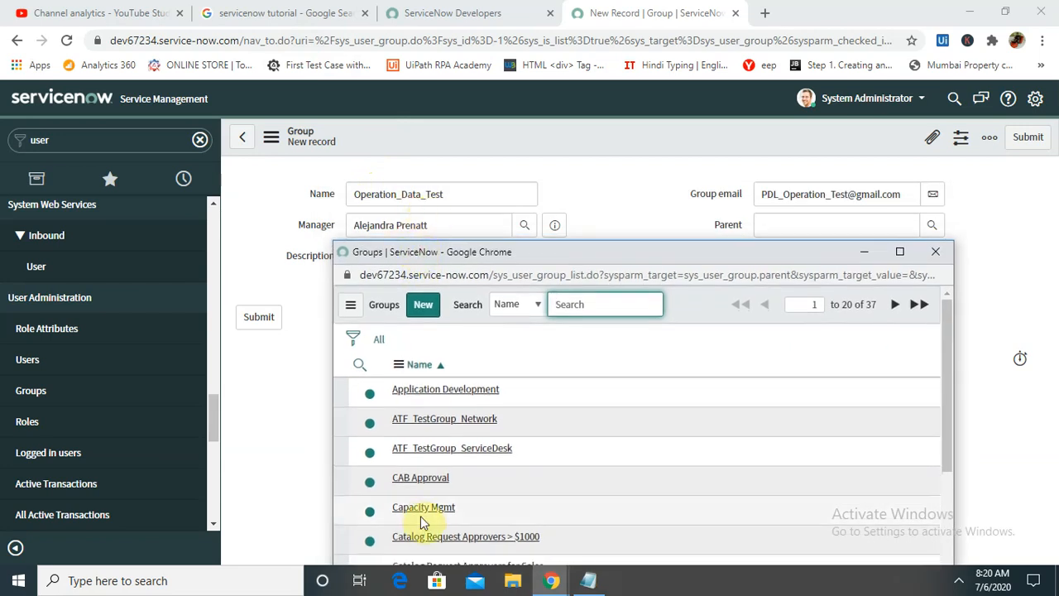
click(936, 252)
- Enter the description 'This group is used internal operation data'
click(551, 286)
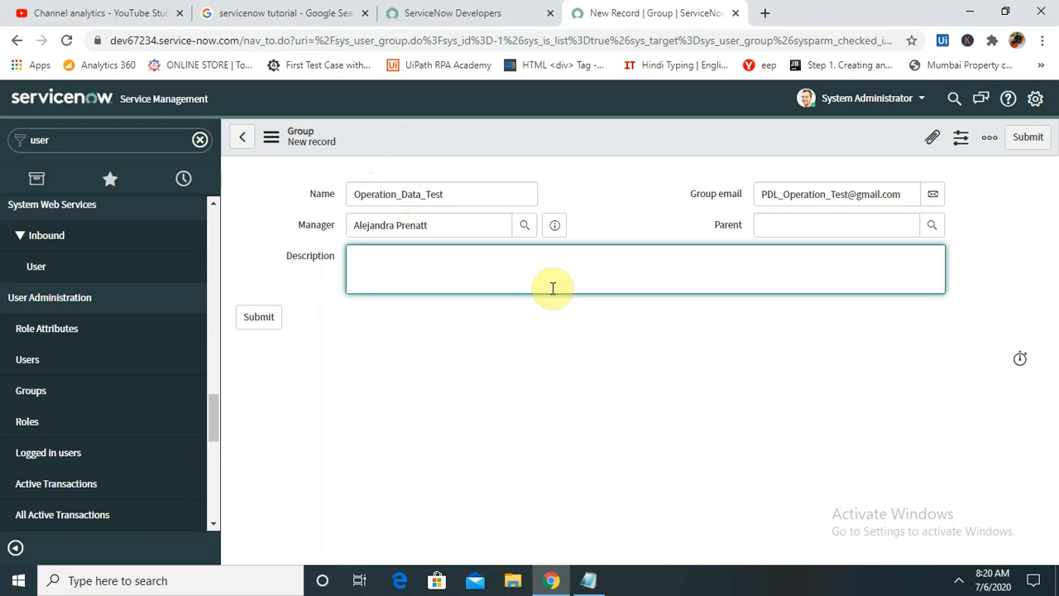
text(This group is)
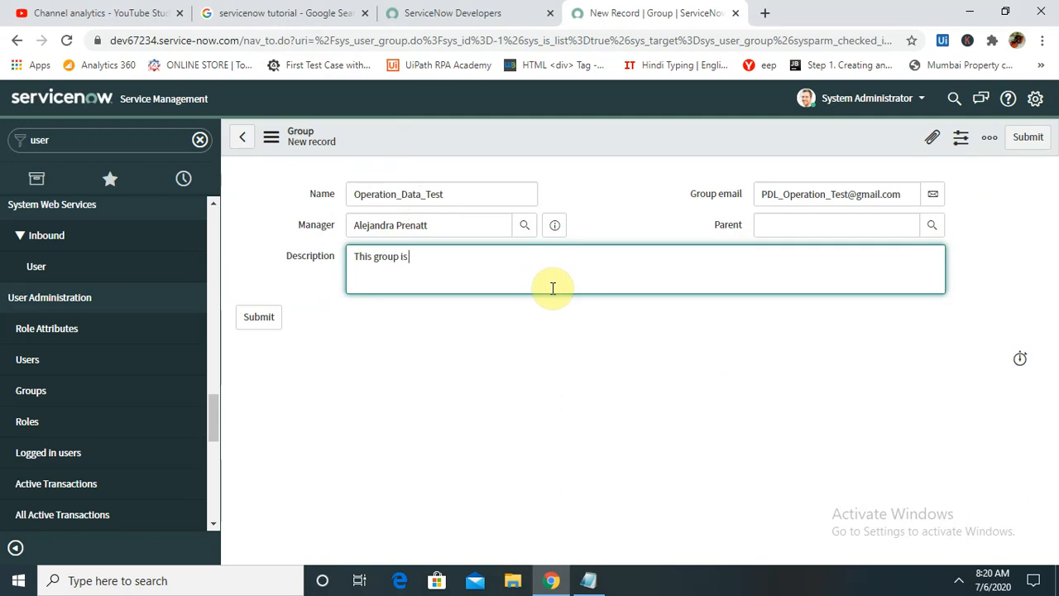
text( used internal operta)
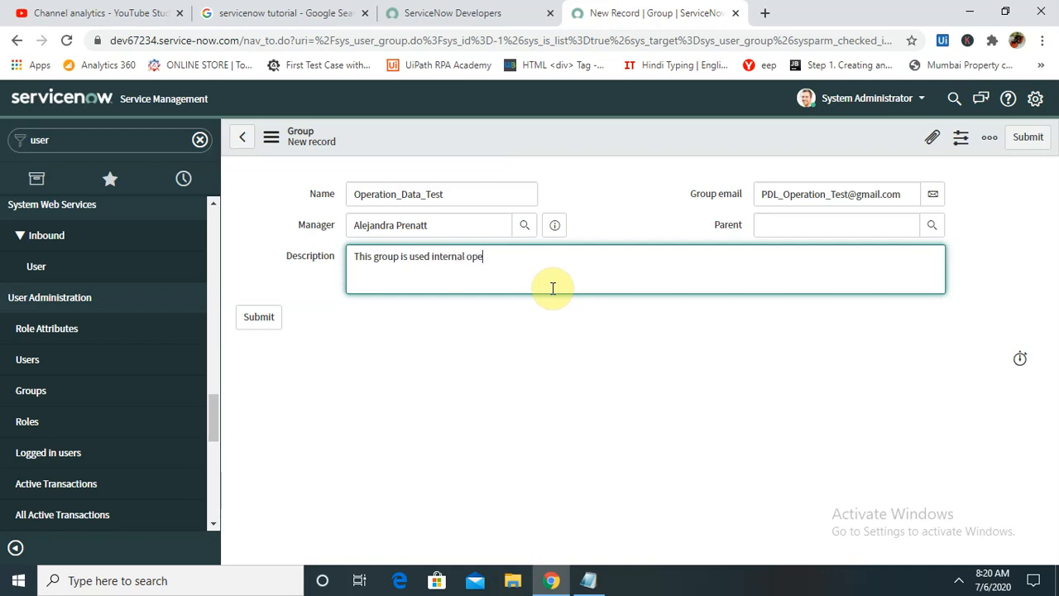
key(BackSpace)
key(BackSpace)
text(ation data)
- Submit the Operation_Data_Test group, then find it via an Operations name search and open it
click(266, 323)
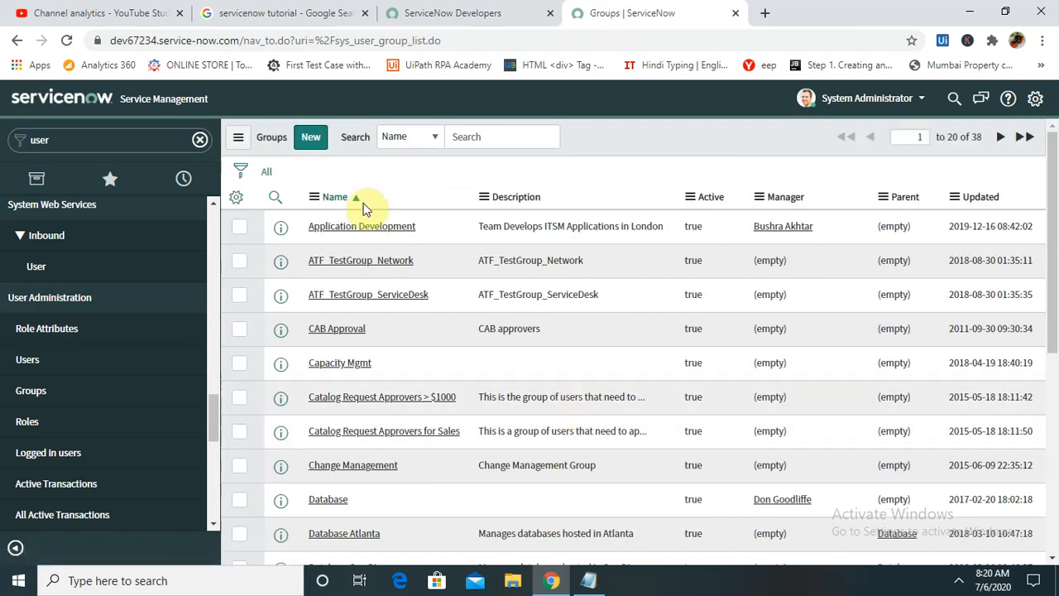
click(488, 137)
text(Operations)
key(Return)
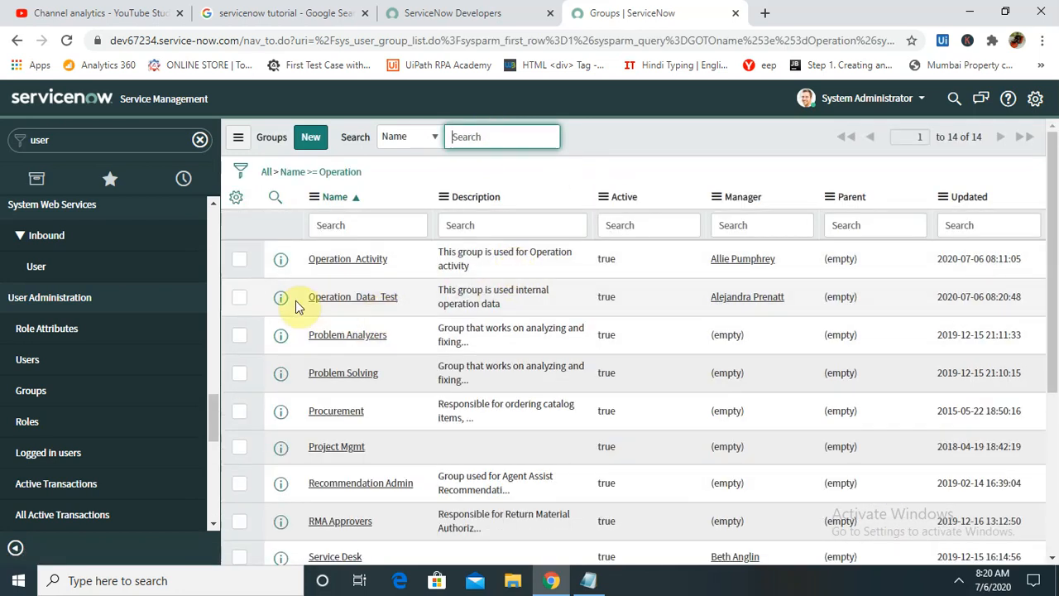
click(281, 299)
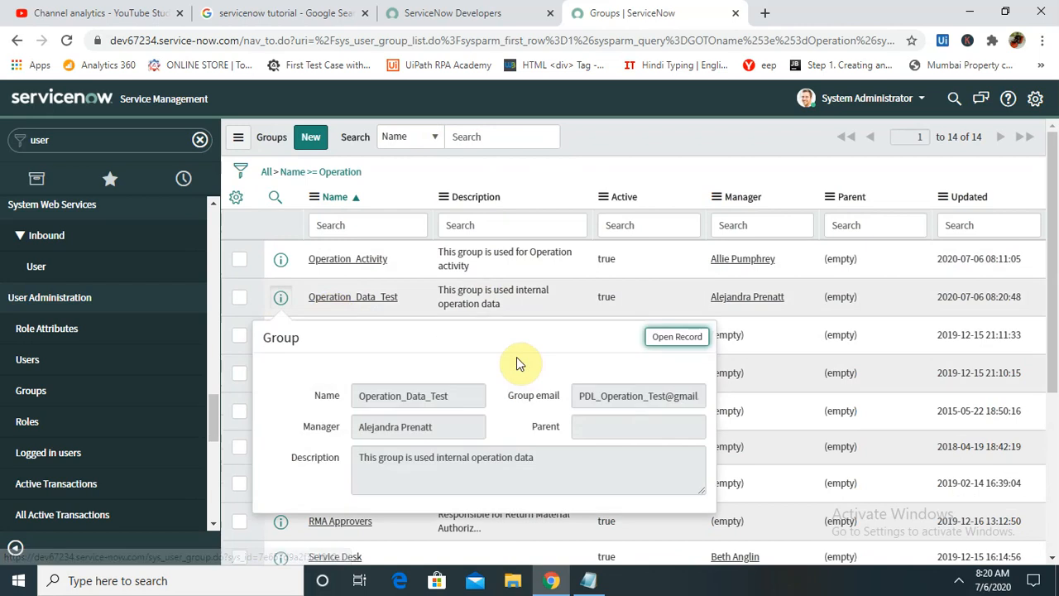
click(676, 337)
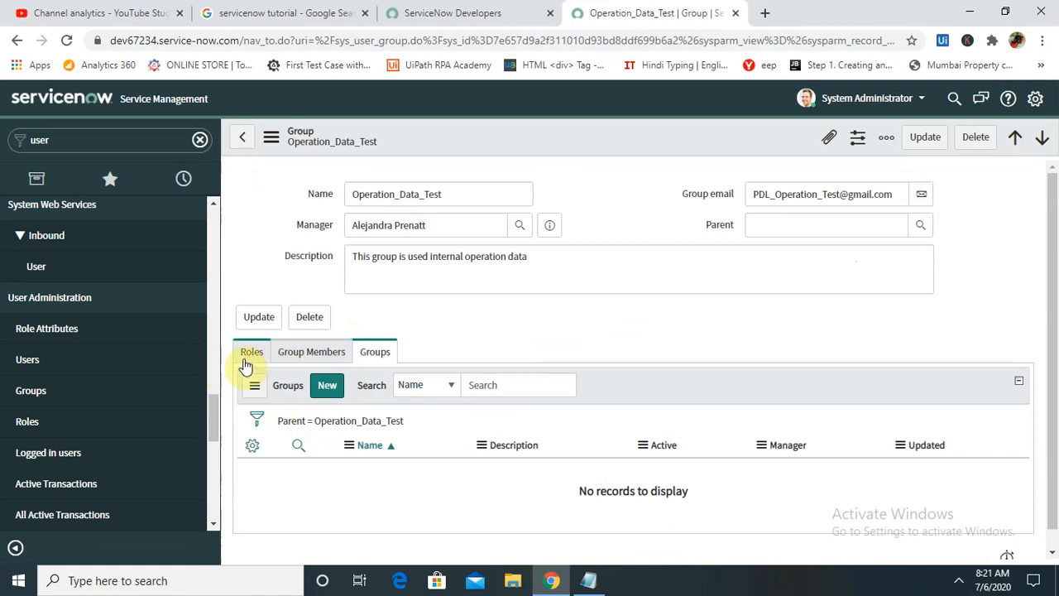
click(266, 352)
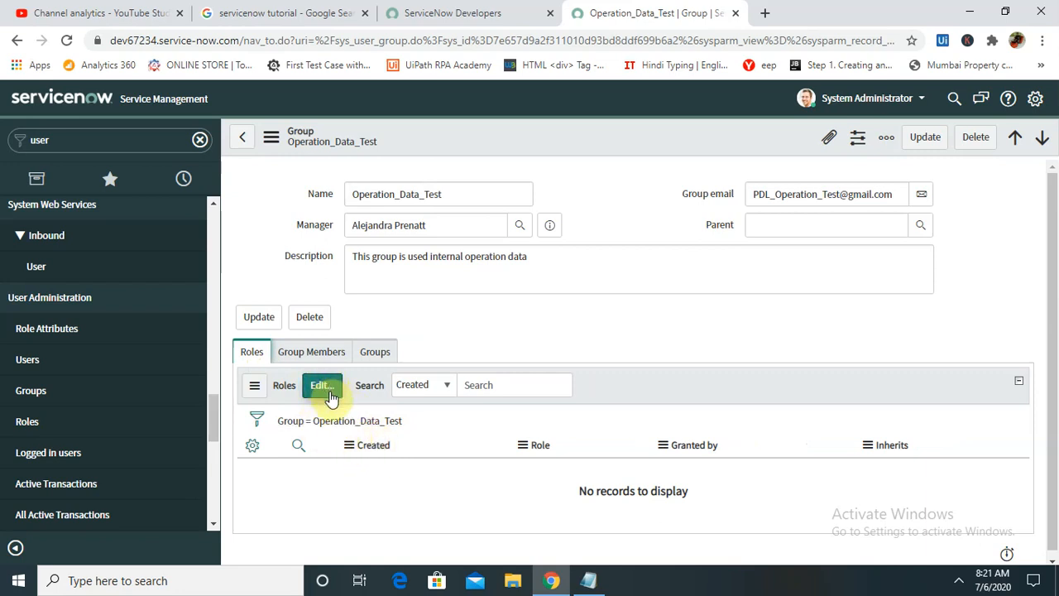
click(308, 356)
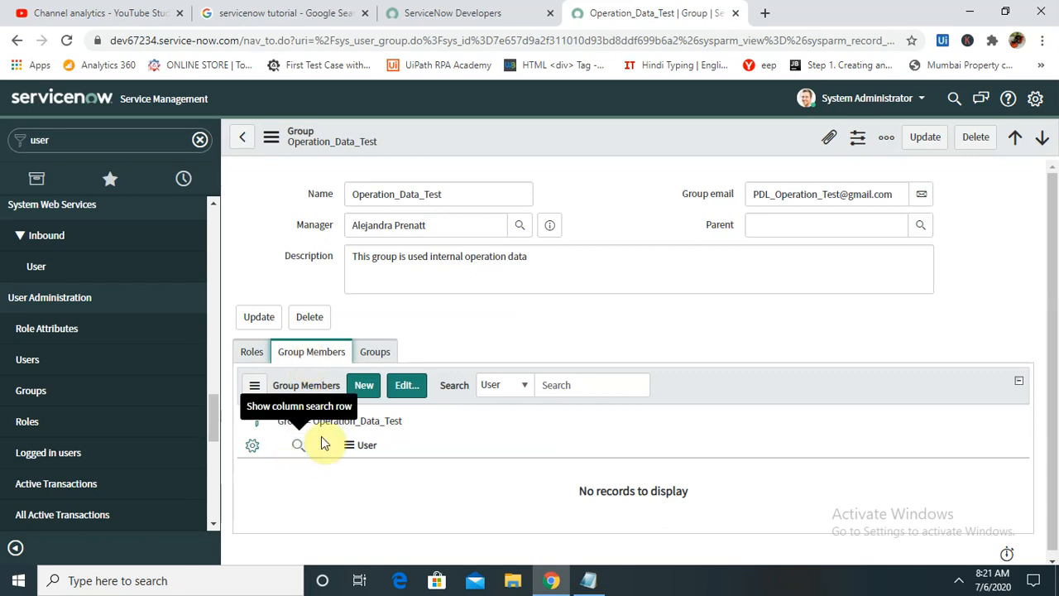
click(364, 387)
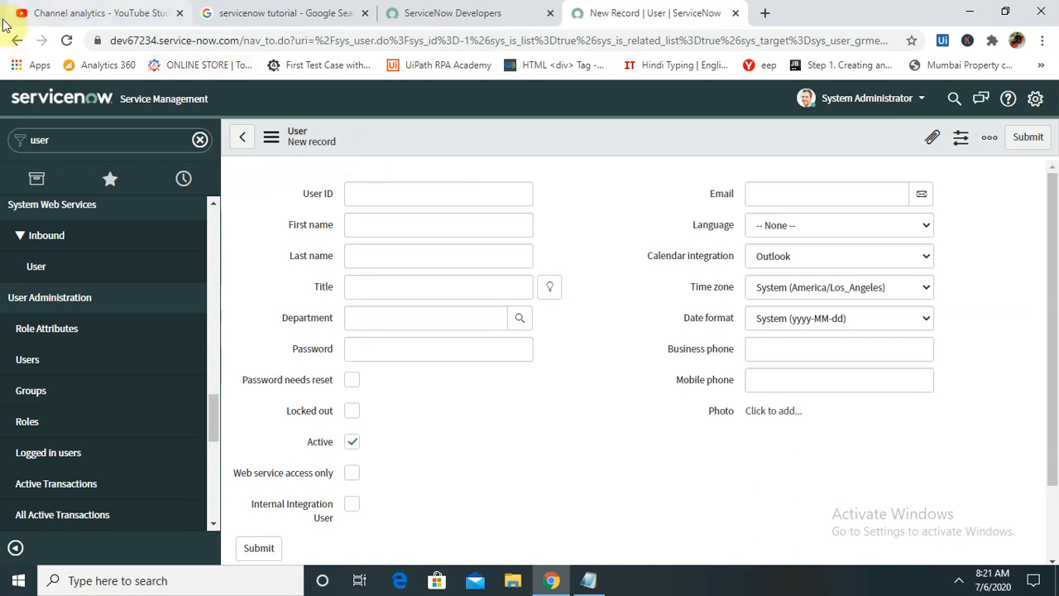
click(15, 41)
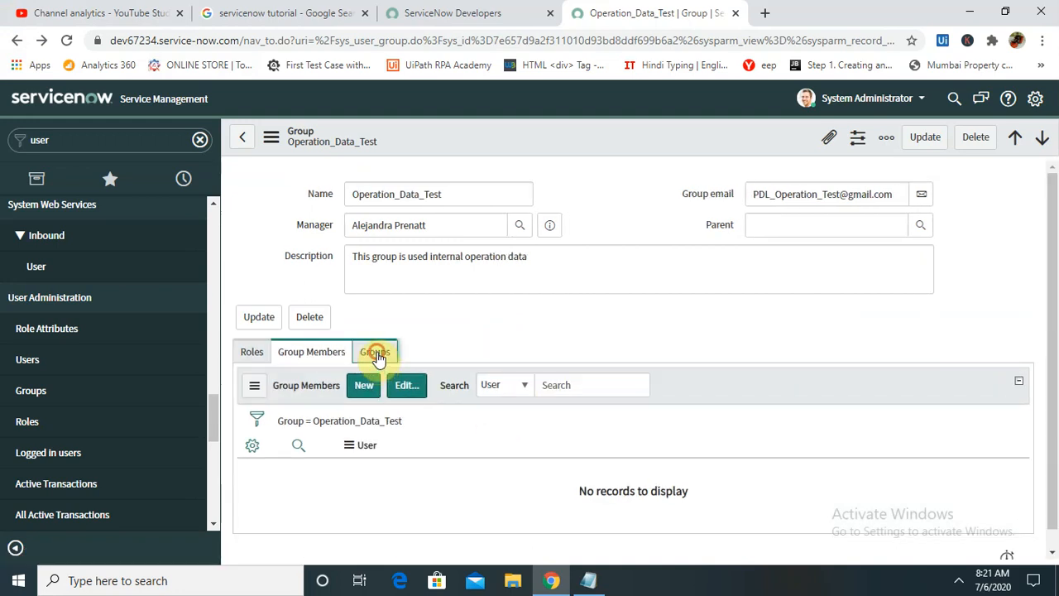
click(376, 353)
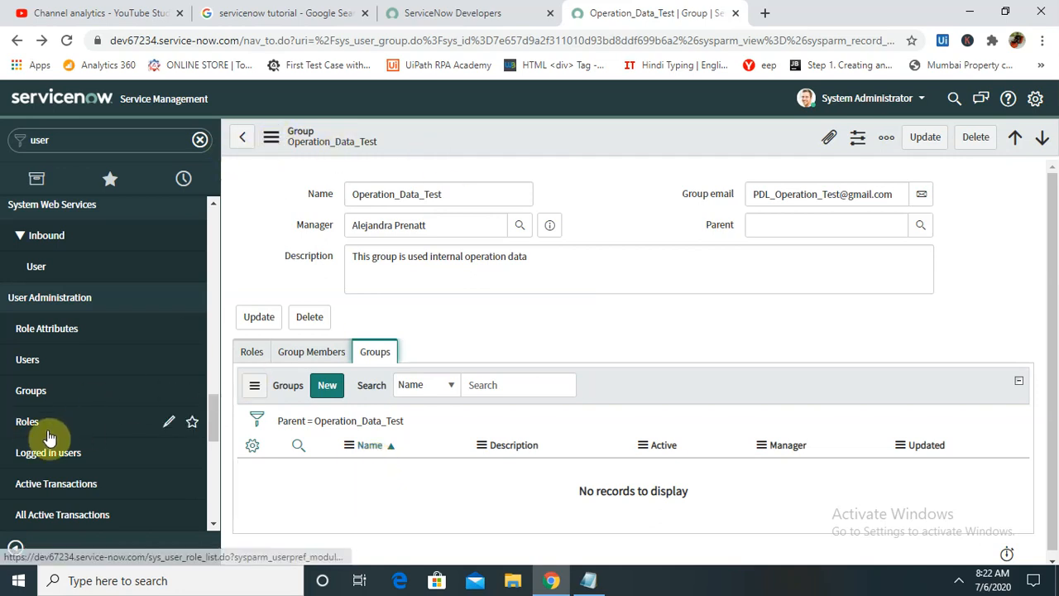
- Start a new role record named IT_Helpdesk
click(20, 429)
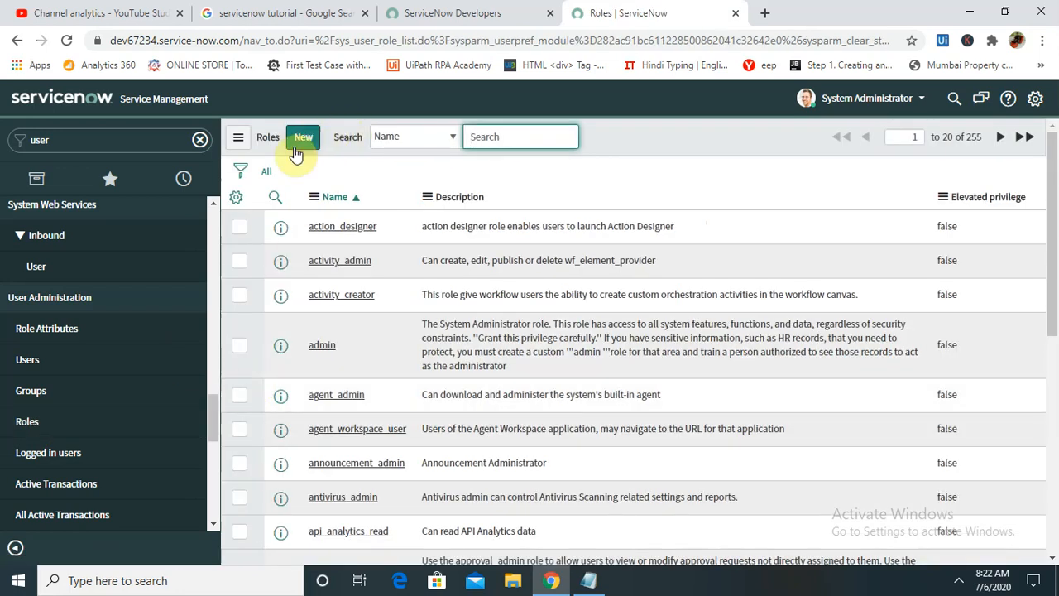
click(303, 139)
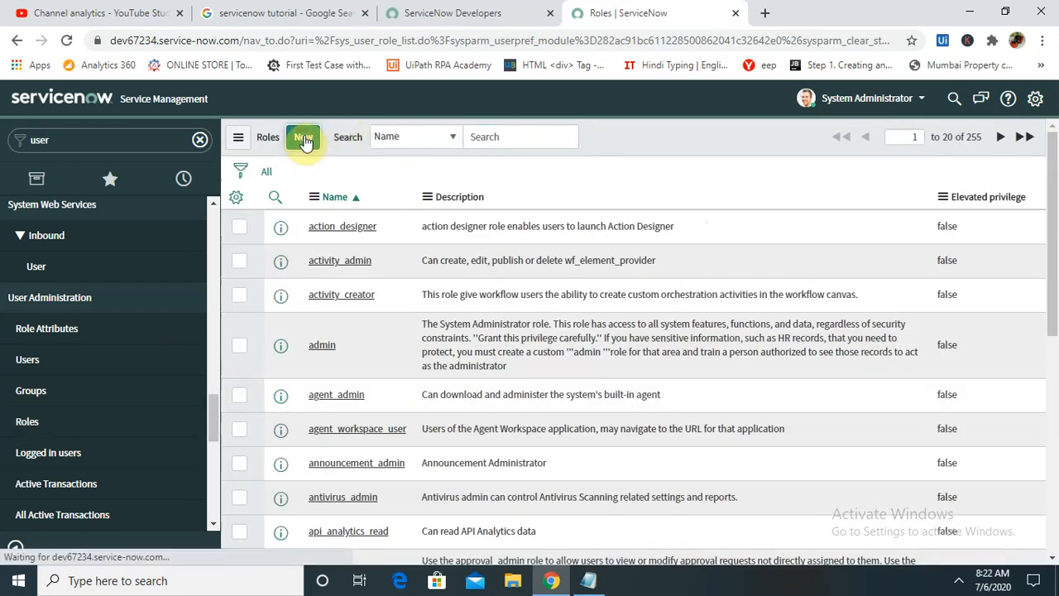
click(403, 203)
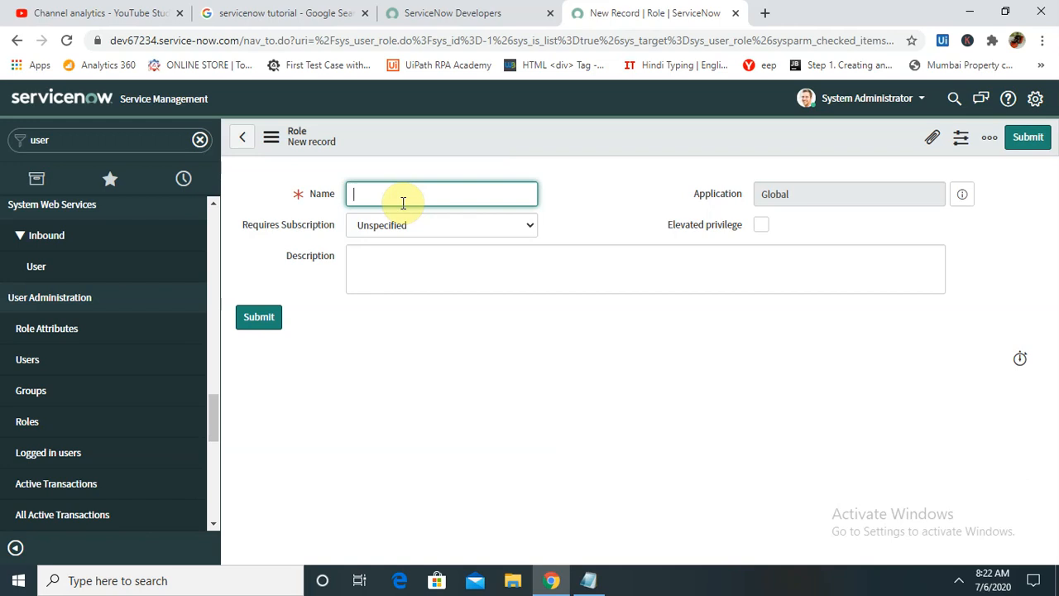
text(IT)
text(_Test)
key(BackSpace)
key(BackSpace)
key(BackSpace)
text(Helpdes)
- Set Requires Subscription to Unspecified, add description 'This Role is used for IT Helpdesk', and submit
click(477, 224)
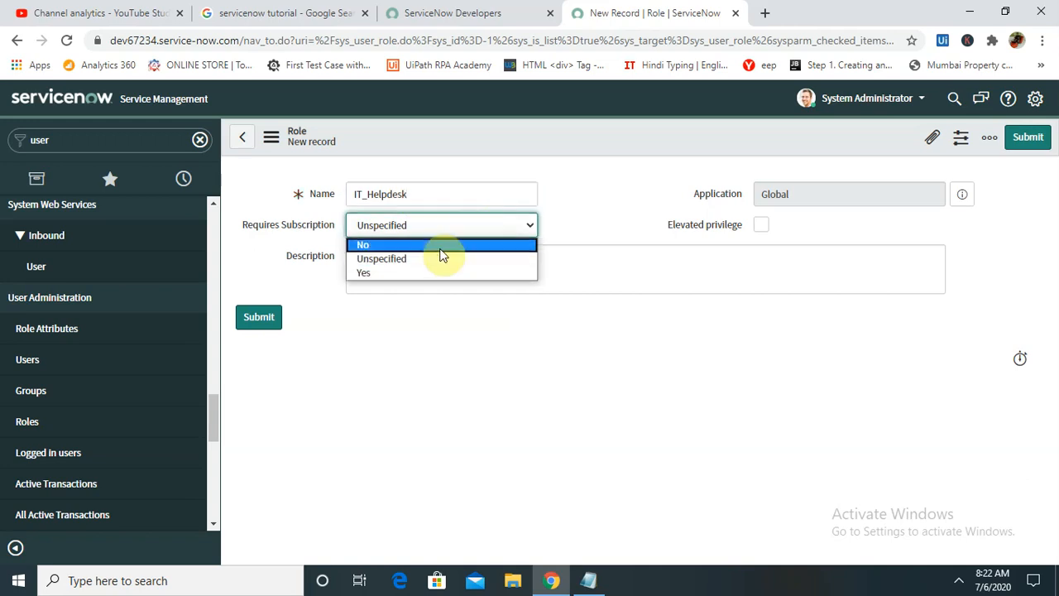
click(402, 272)
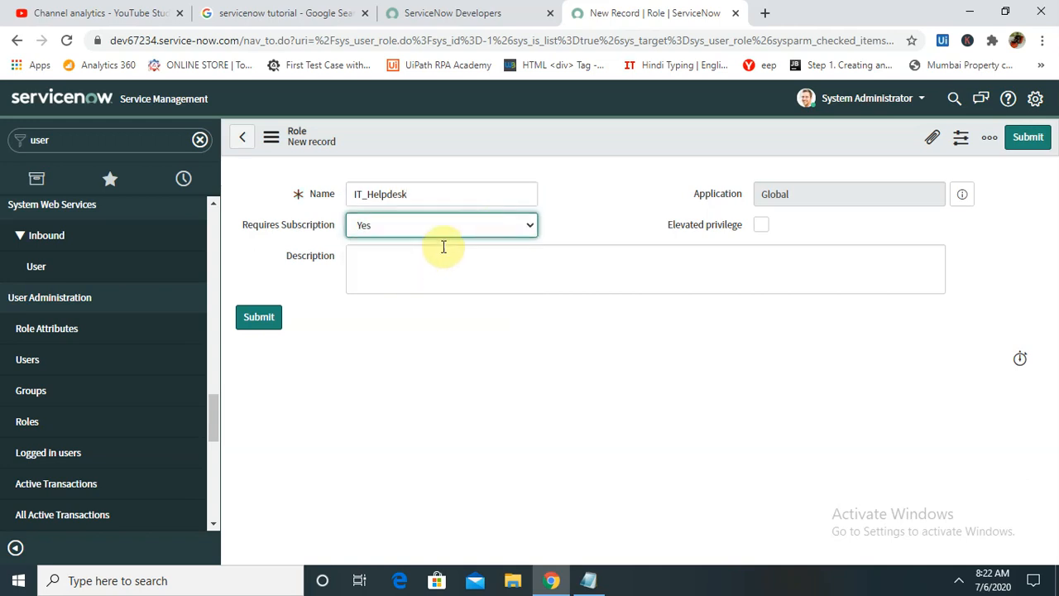
click(466, 227)
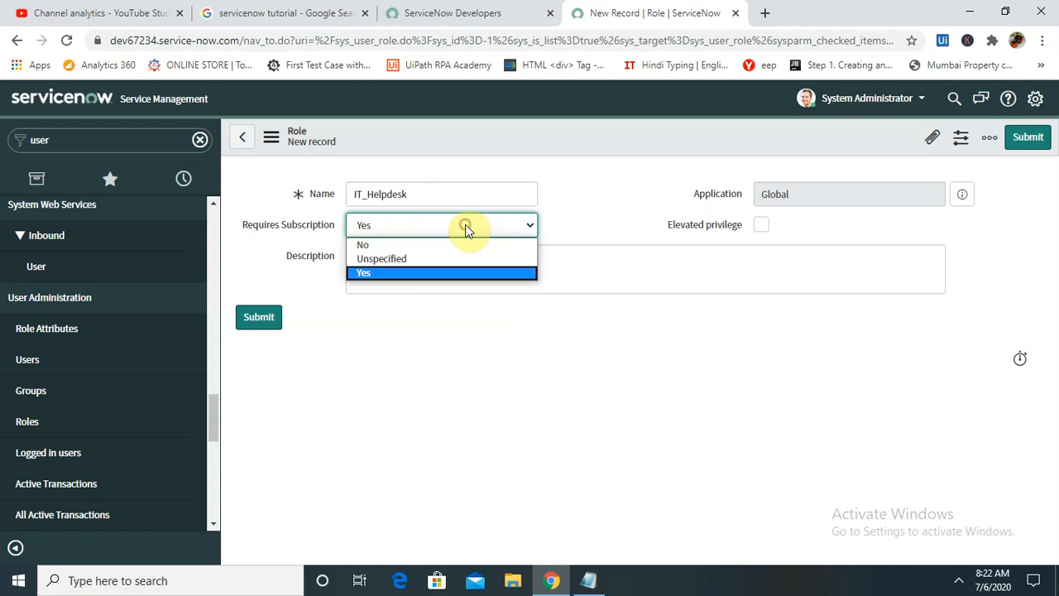
click(410, 259)
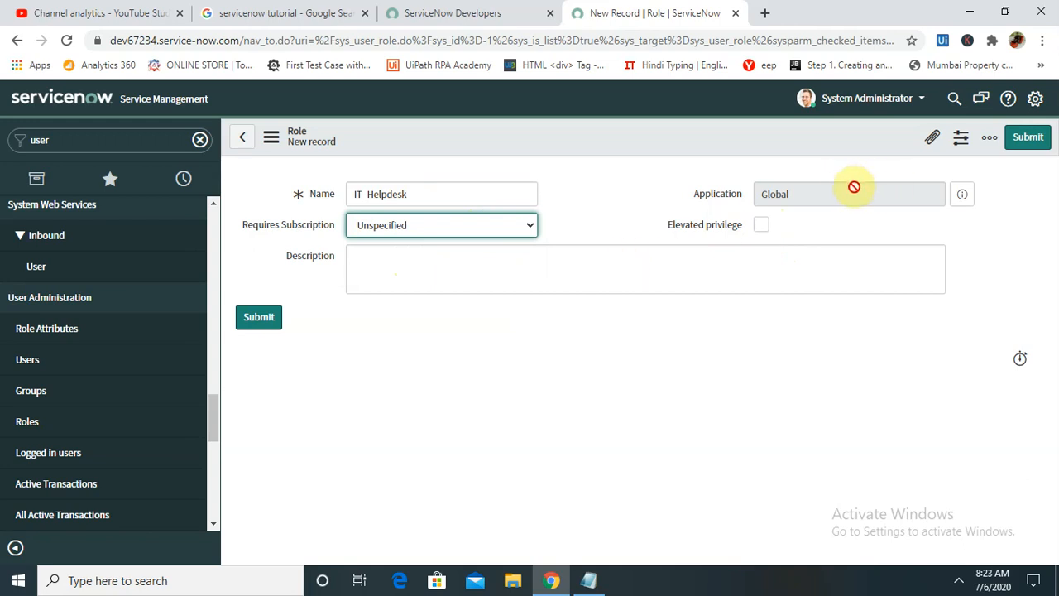
click(380, 282)
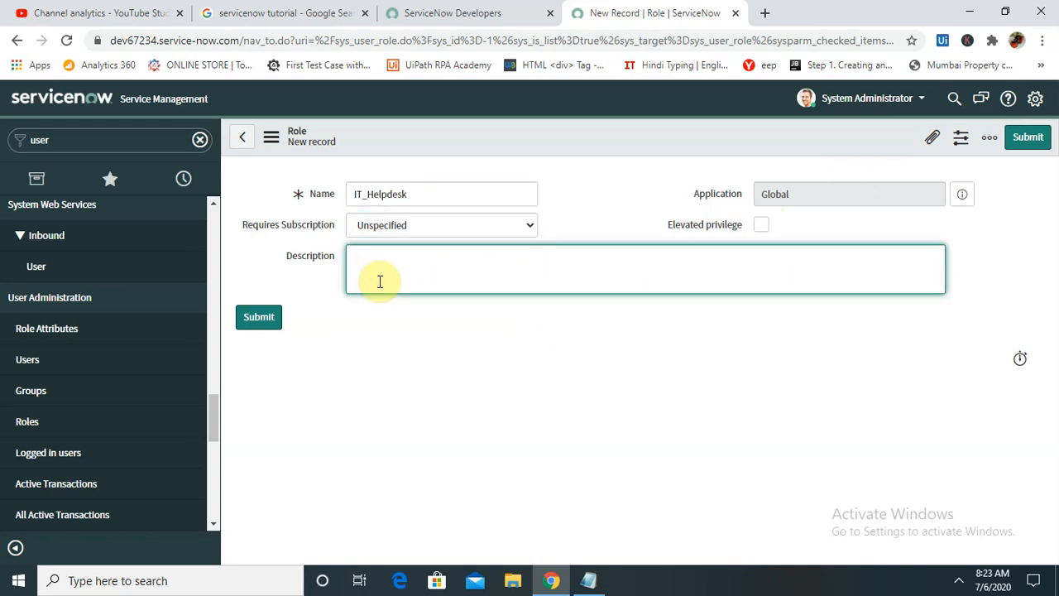
text(T)
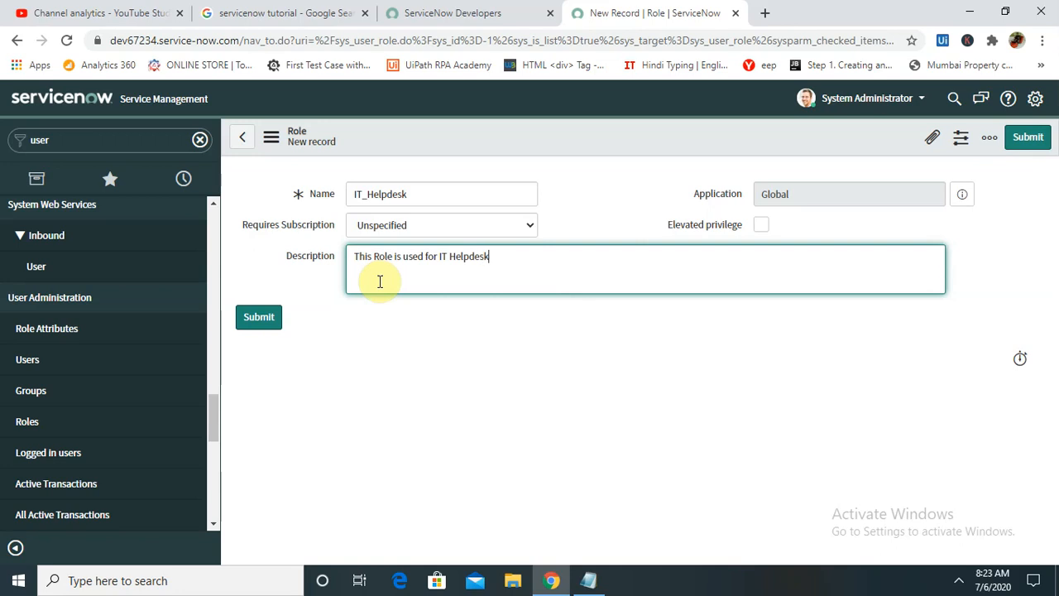
click(259, 321)
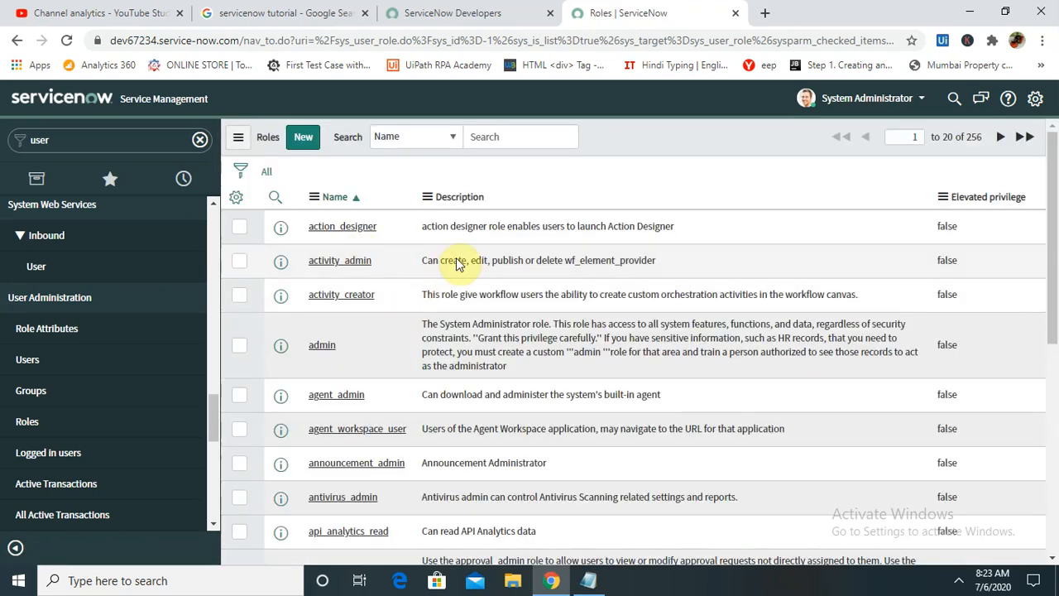
- Search the Roles list for IT and open the IT_Helpdesk role record
click(492, 134)
text(IT)
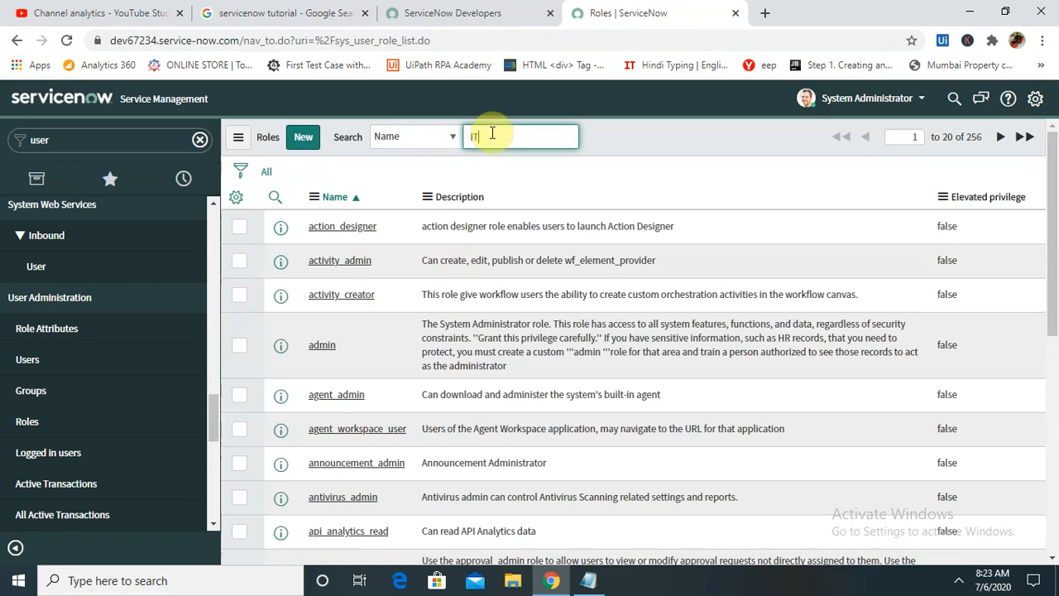
key(BackSpace)
key(BackSpace)
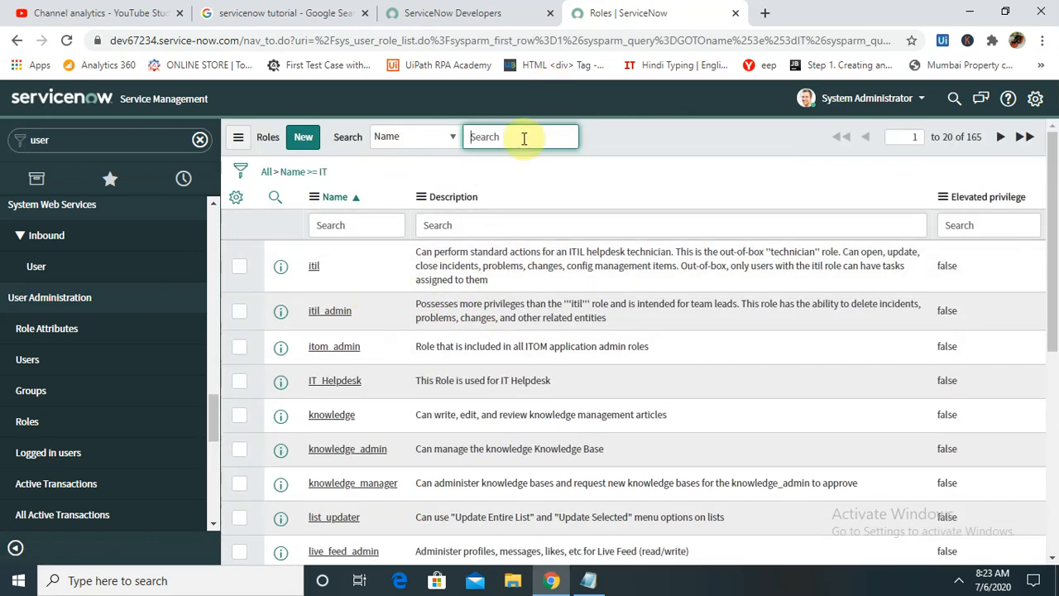
click(523, 138)
text(I)
click(283, 383)
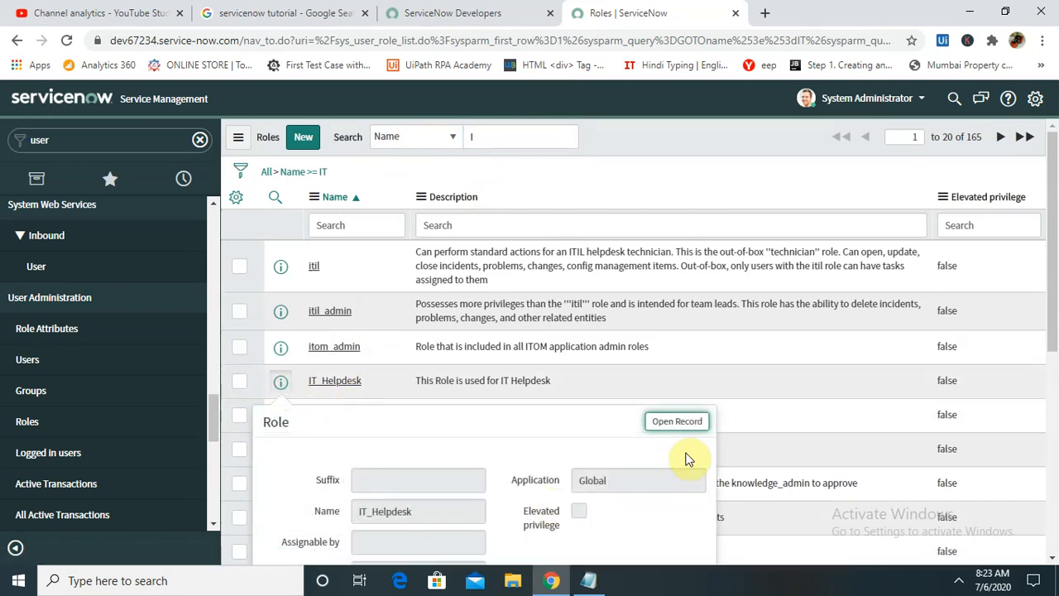
click(677, 421)
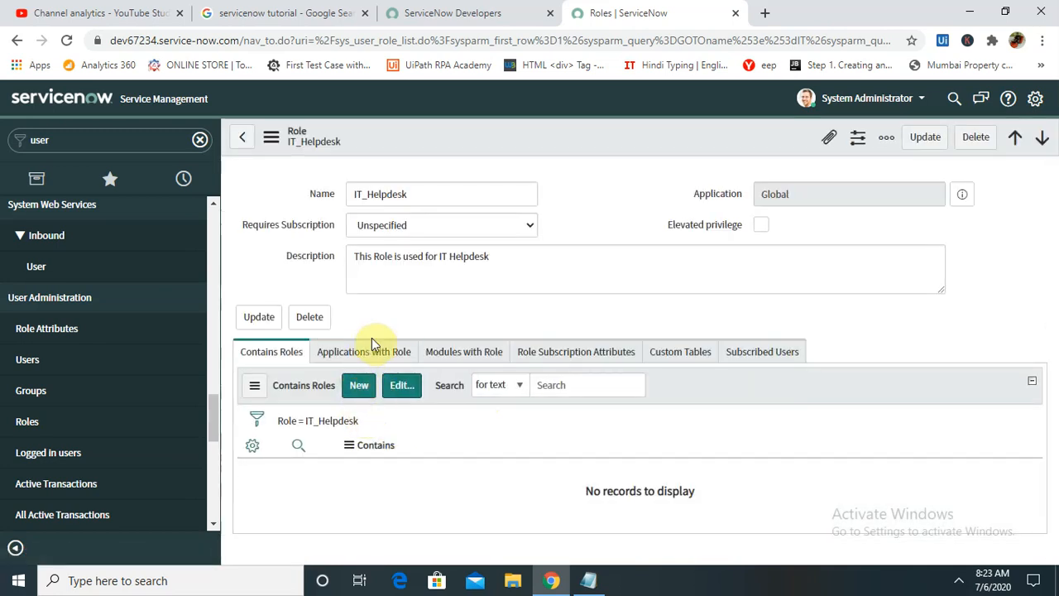
- Browse the IT_Helpdesk role's related lists, then switch to the Users list
click(364, 350)
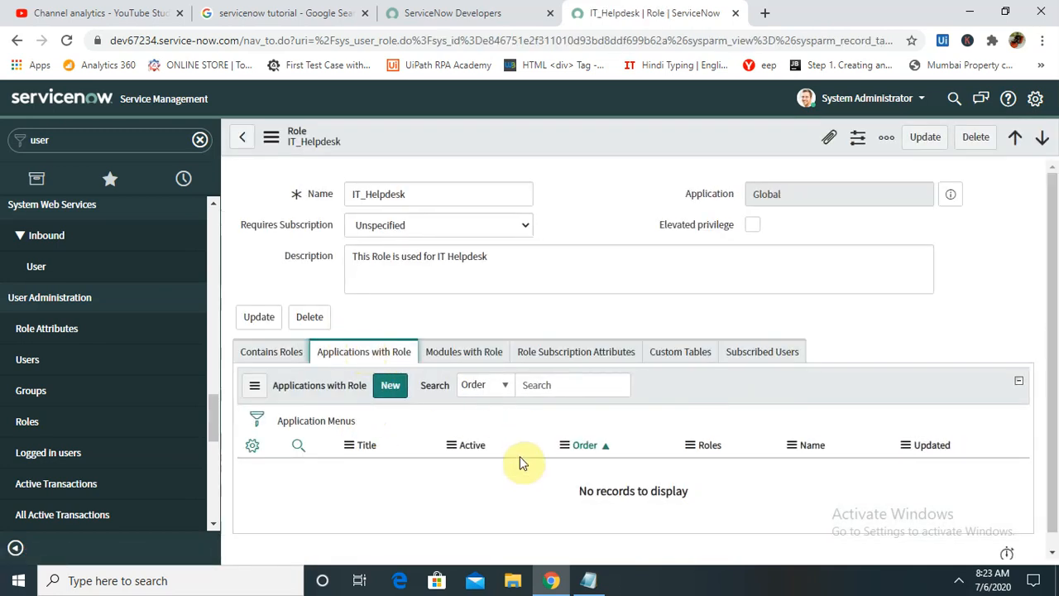
click(392, 395)
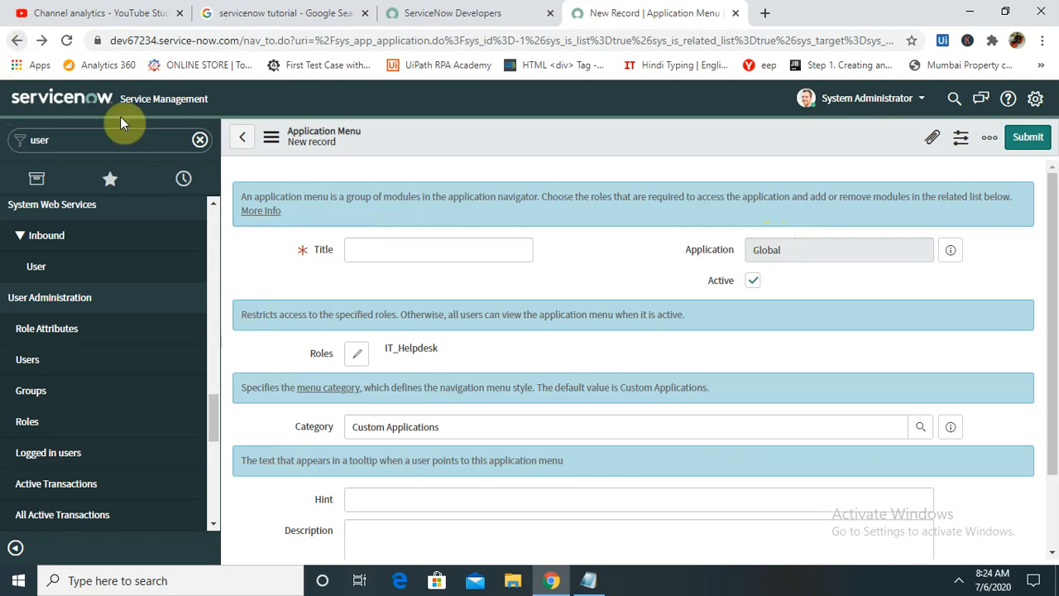
click(9, 46)
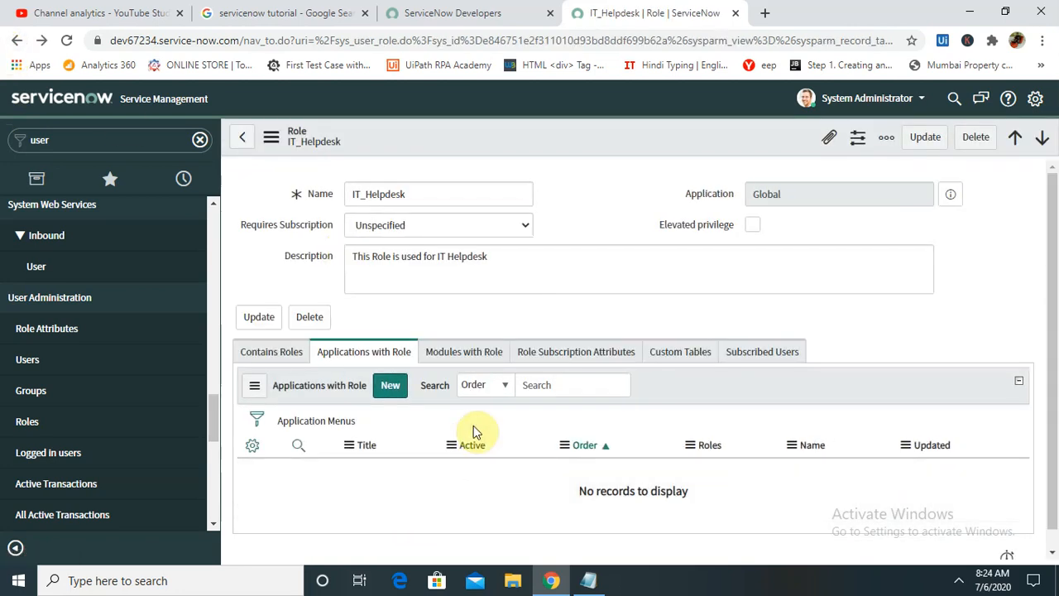
click(464, 350)
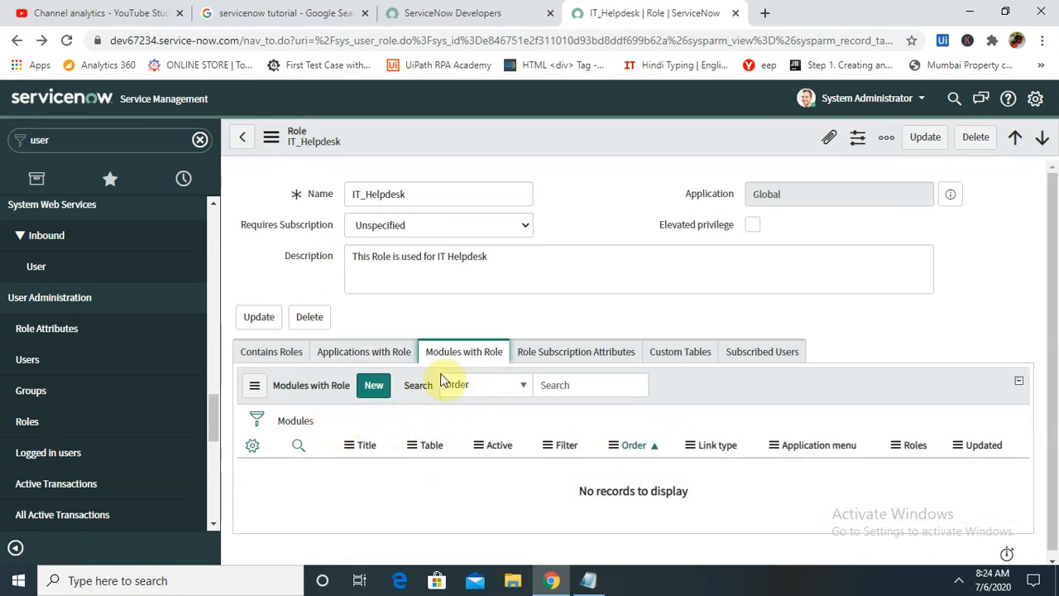
click(251, 353)
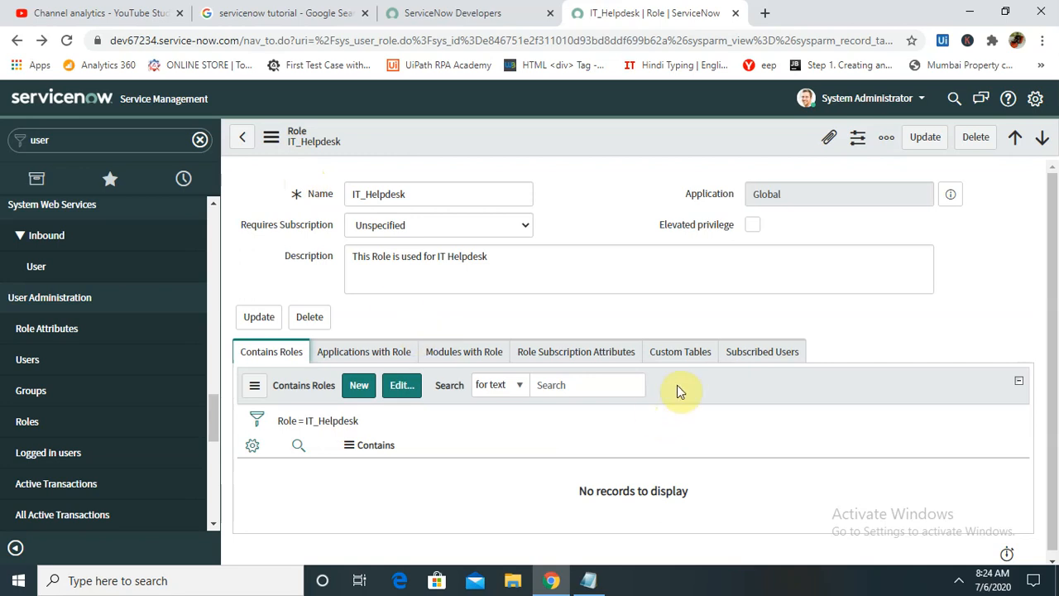
click(699, 361)
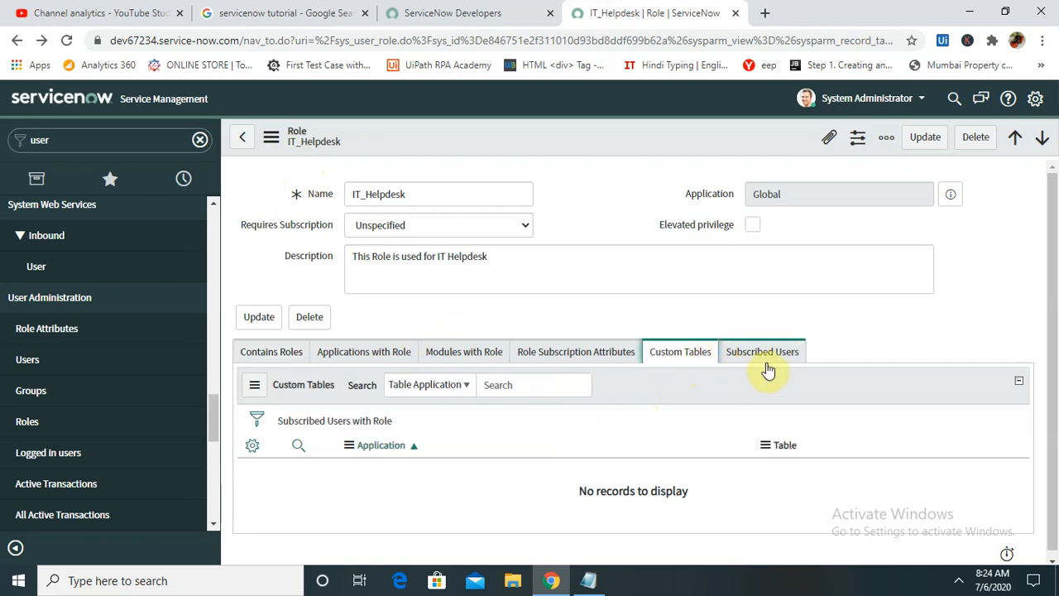
click(596, 360)
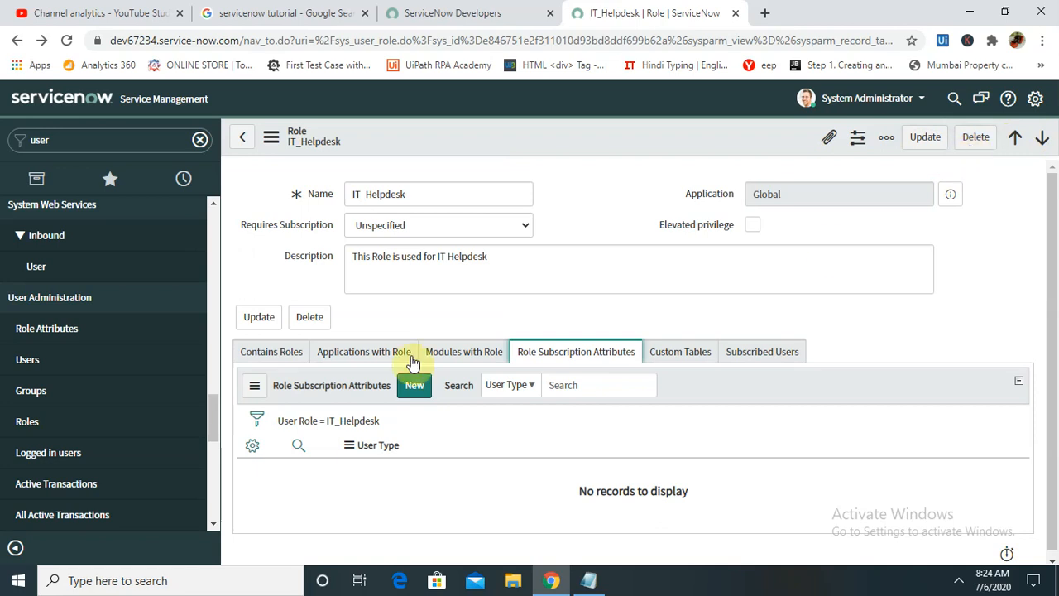
click(31, 358)
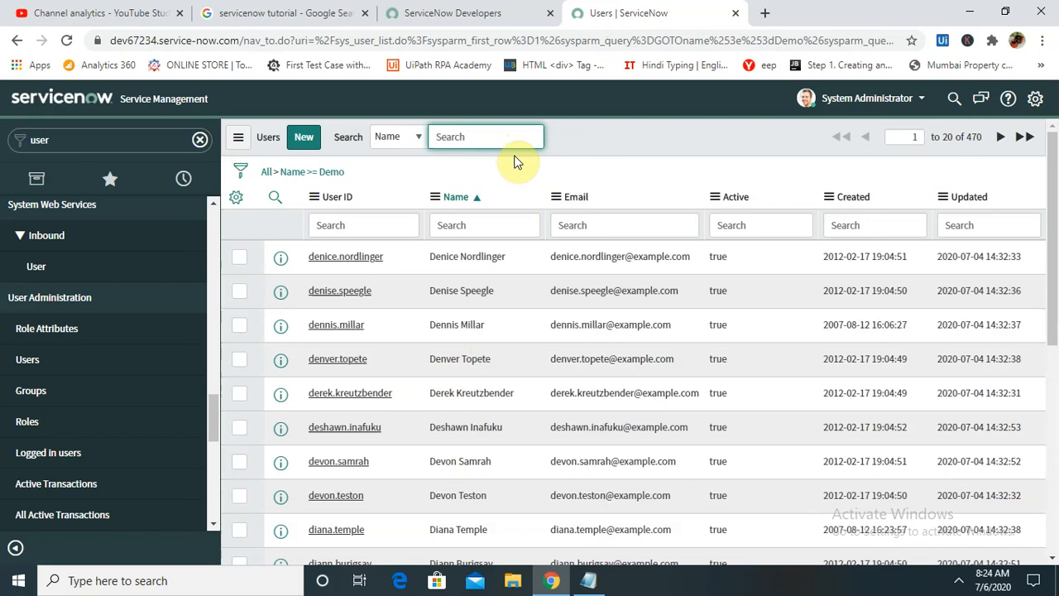
- Search users by name for Test and open the matching user's record
text(T)
key(BackSpace)
key(BackSpace)
key(BackSpace)
key(BackSpace)
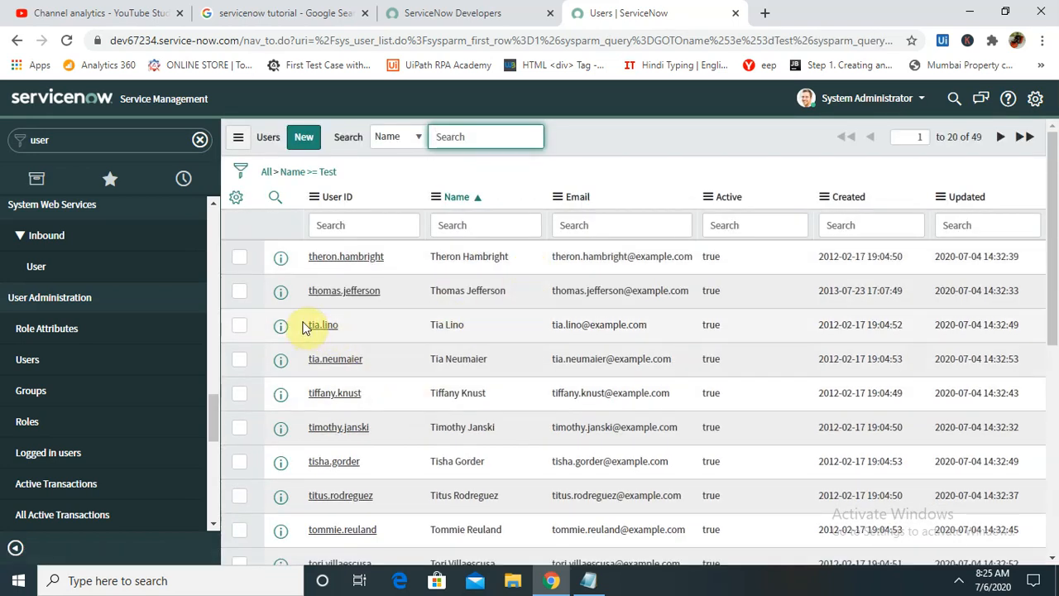
click(281, 327)
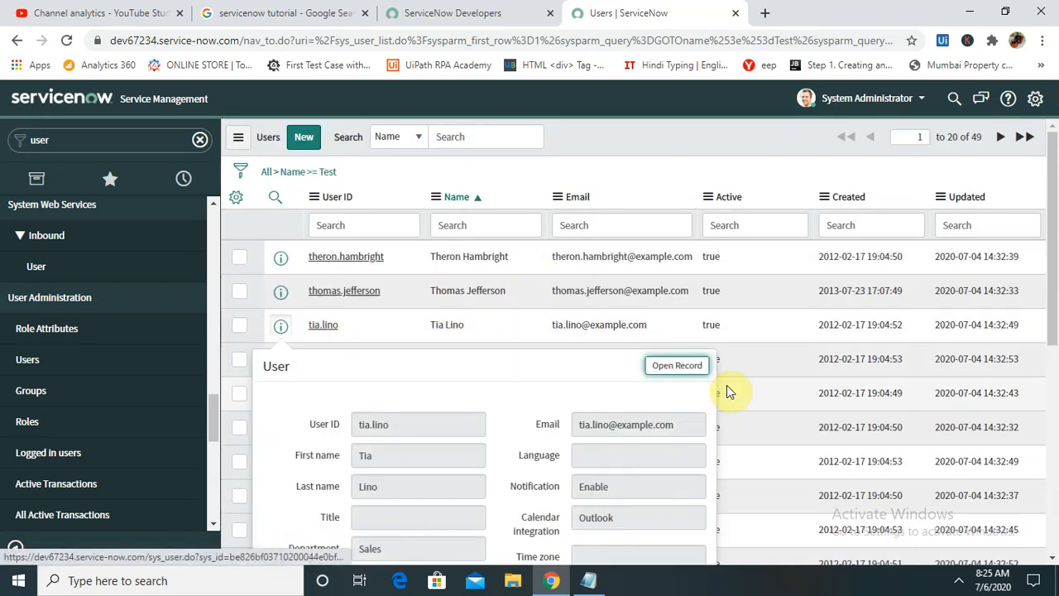
click(687, 369)
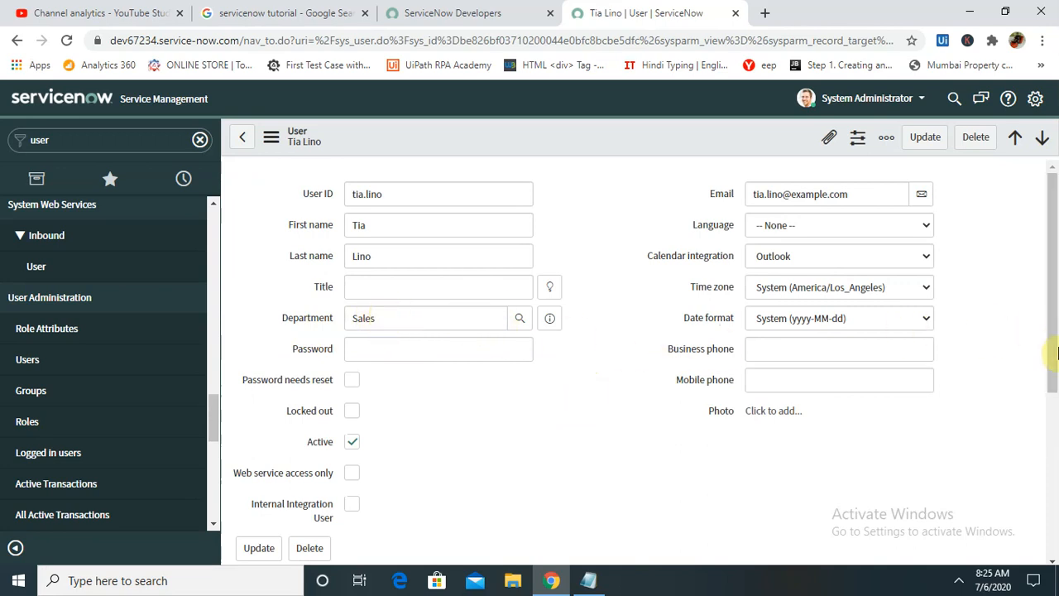
- Filter the user's Roles related list by Role name for IT_Helpdesk, finding no assignment
drag(1052, 323, 1055, 469)
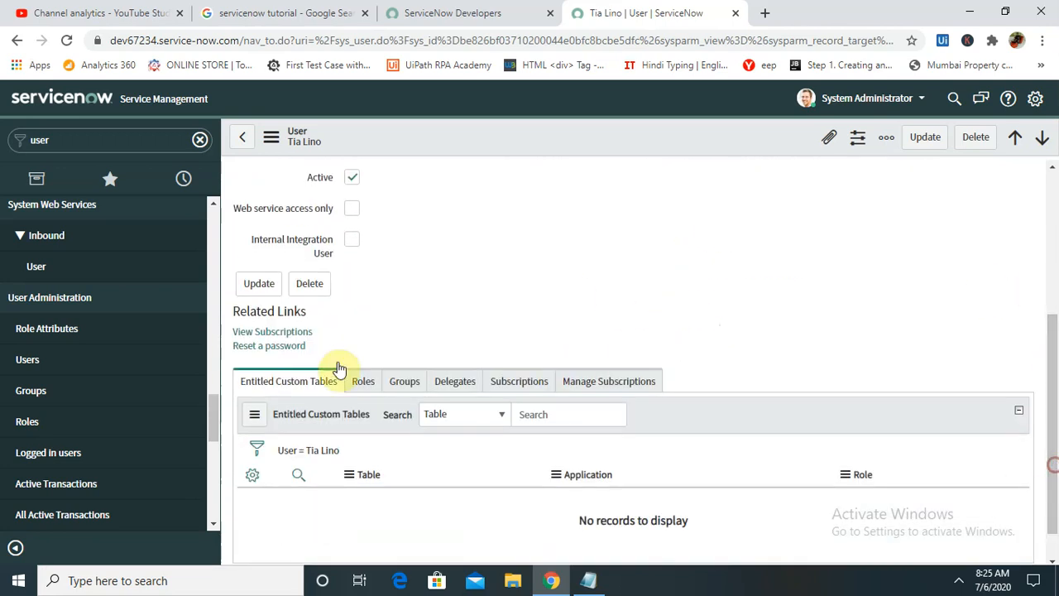
click(362, 384)
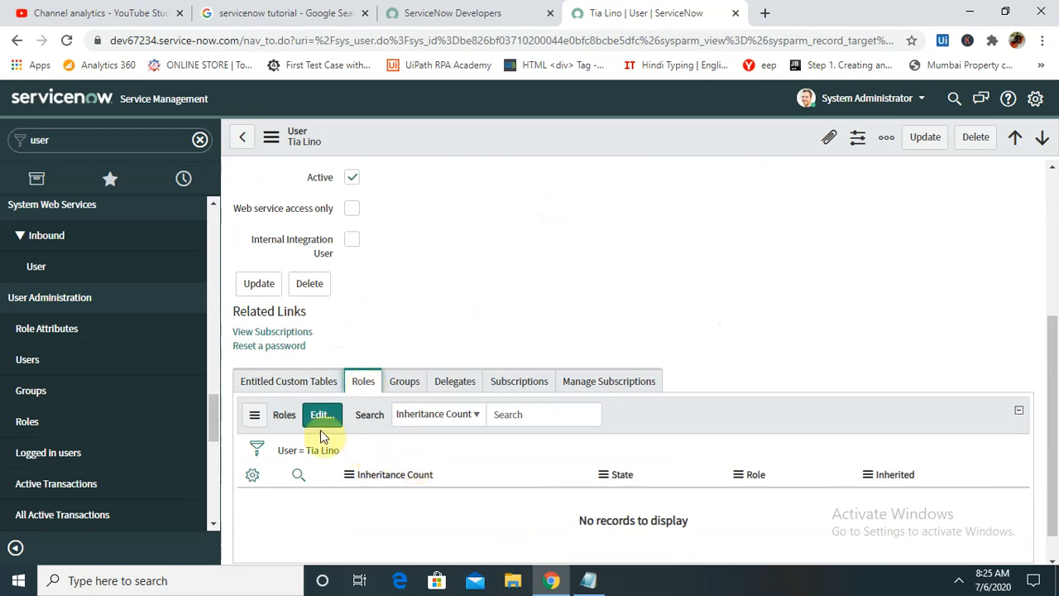
click(537, 423)
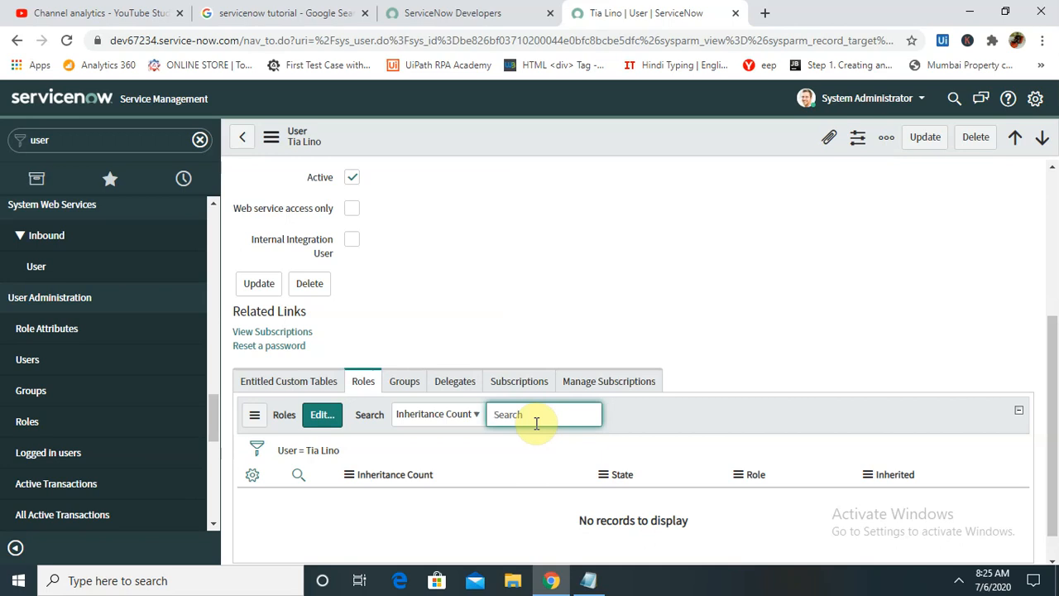
text(IT)
key(BackSpace)
key(BackSpace)
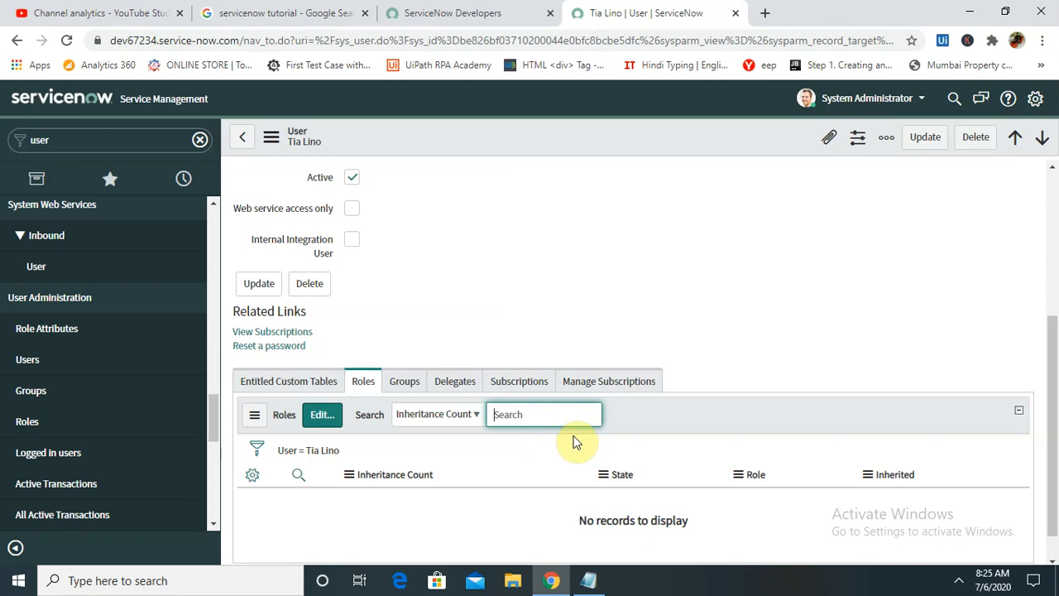
scroll(1051, 431, down, 1)
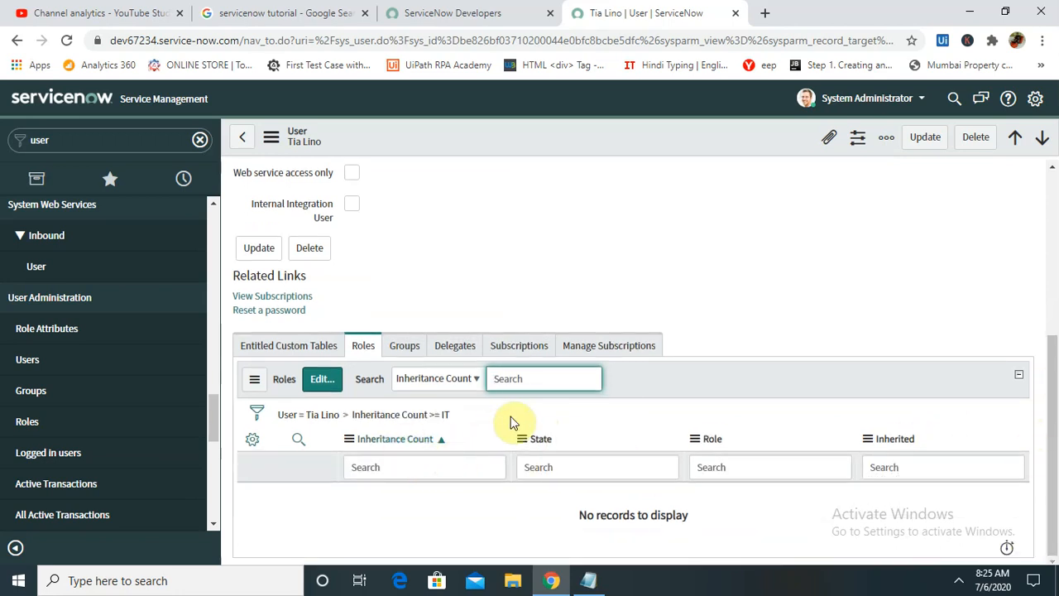
click(474, 386)
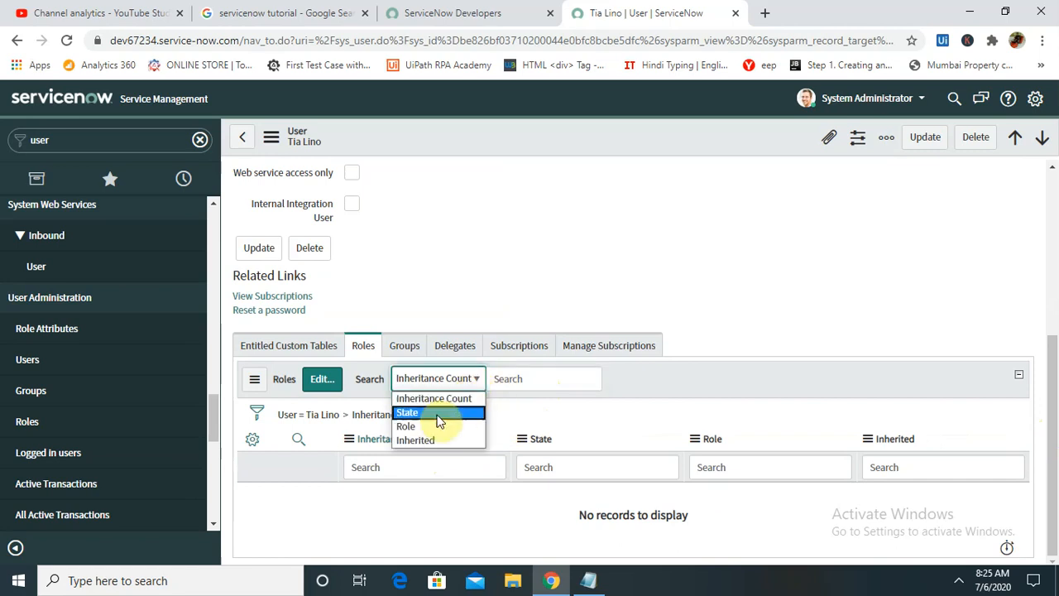
click(413, 426)
click(541, 378)
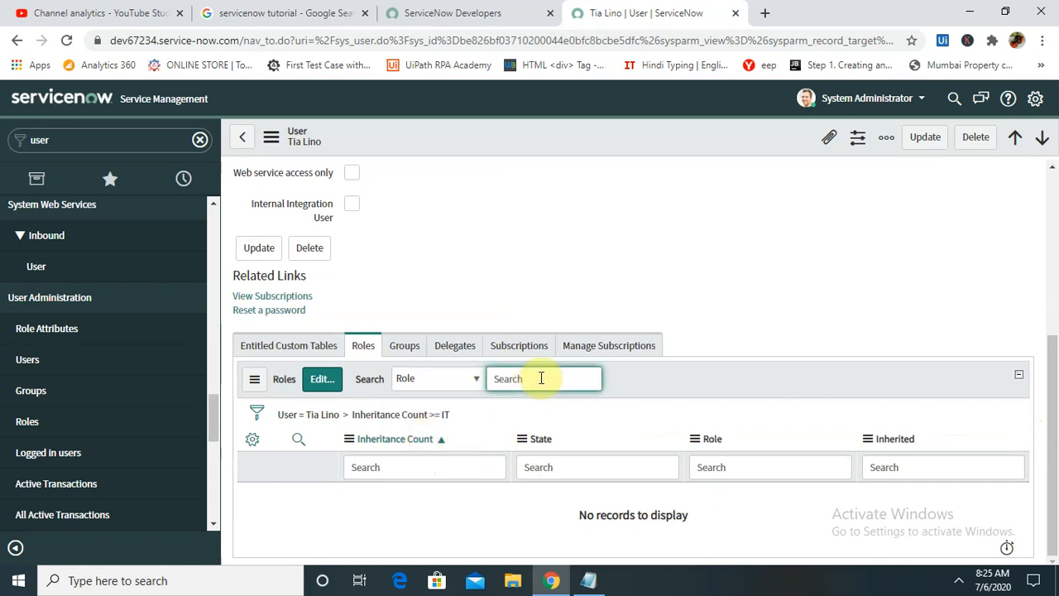
text(IT)
key(ctrl+a)
key(BackSpace)
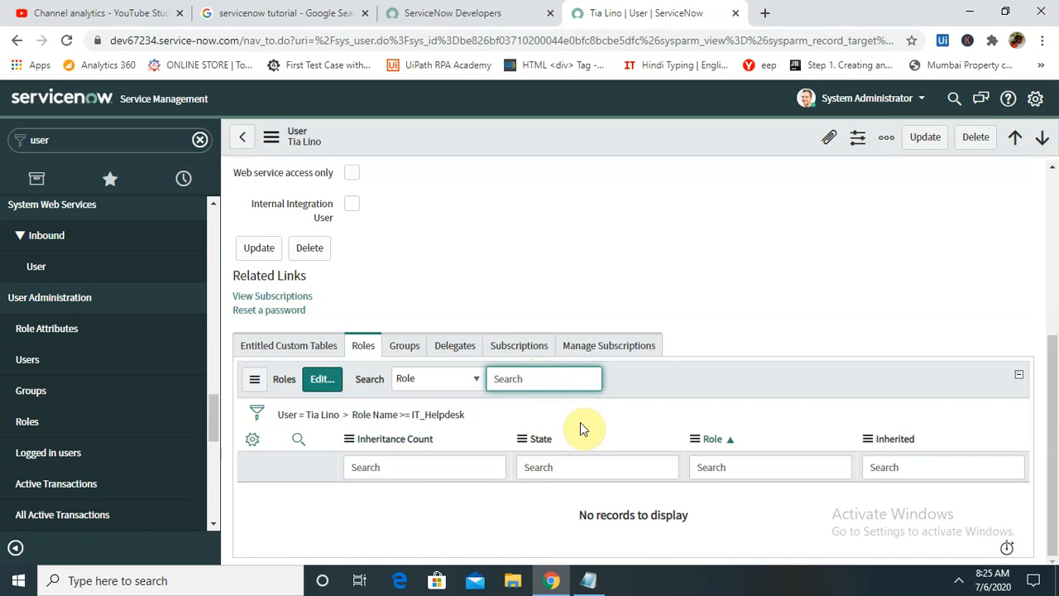
- Filter the user's Groups related list for group names starting with Operation
click(405, 346)
click(544, 378)
text(O)
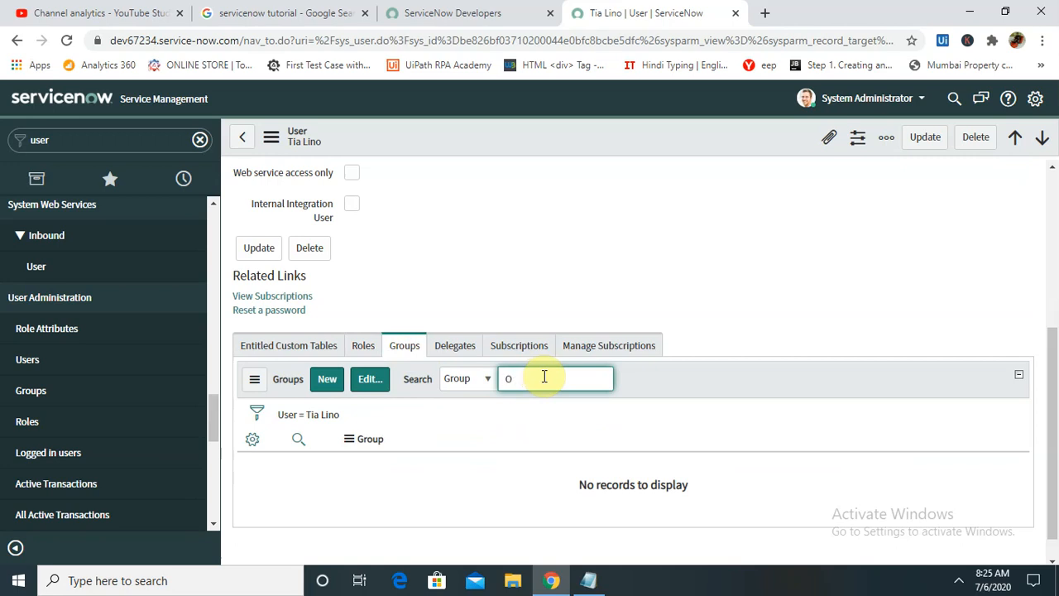
text(Peration)
key(Return)
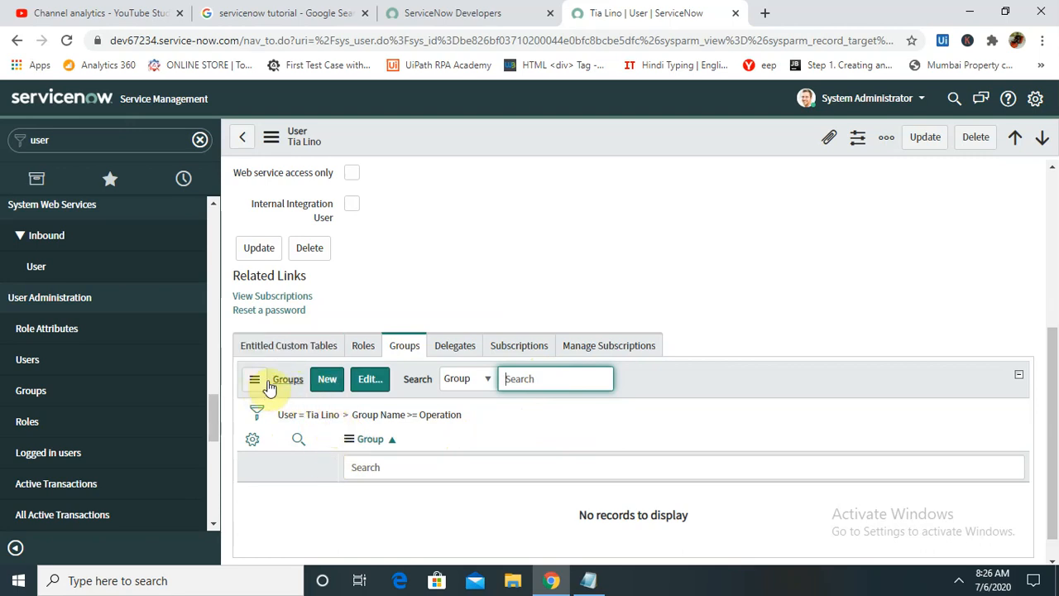
click(465, 383)
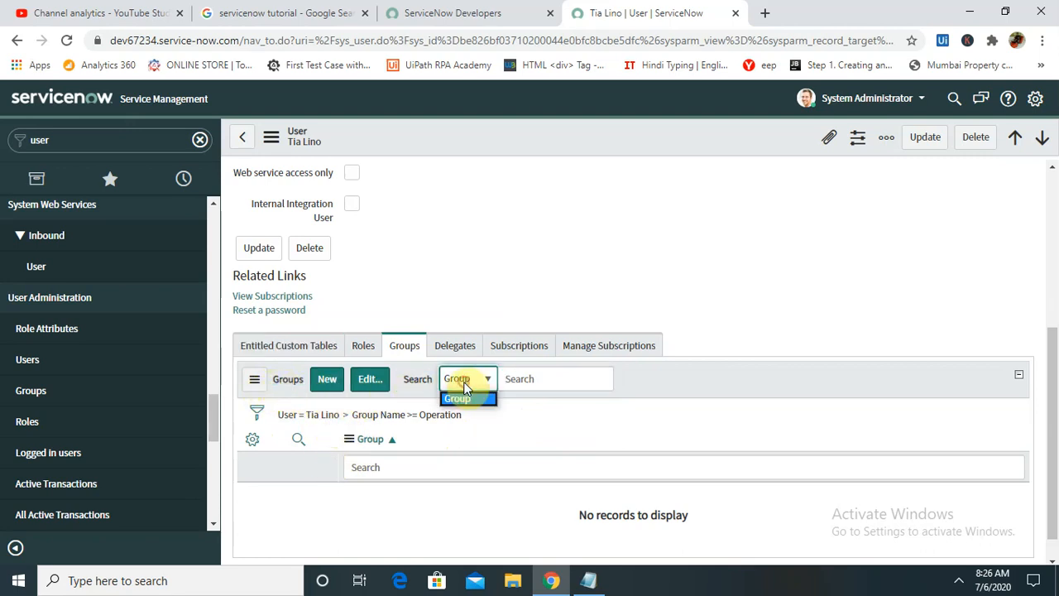
click(515, 383)
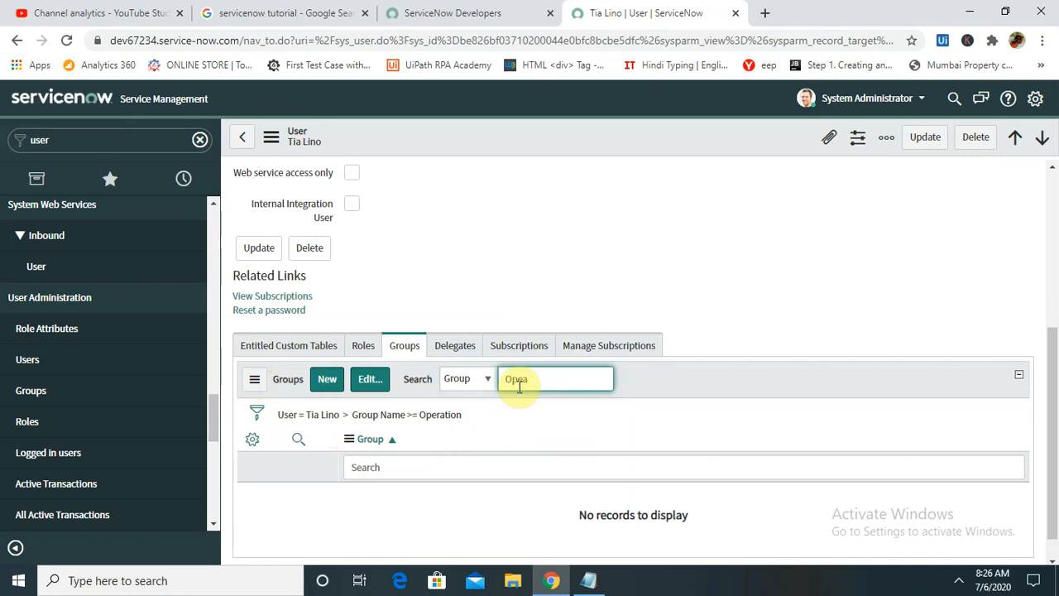
text(ration)
key(Return)
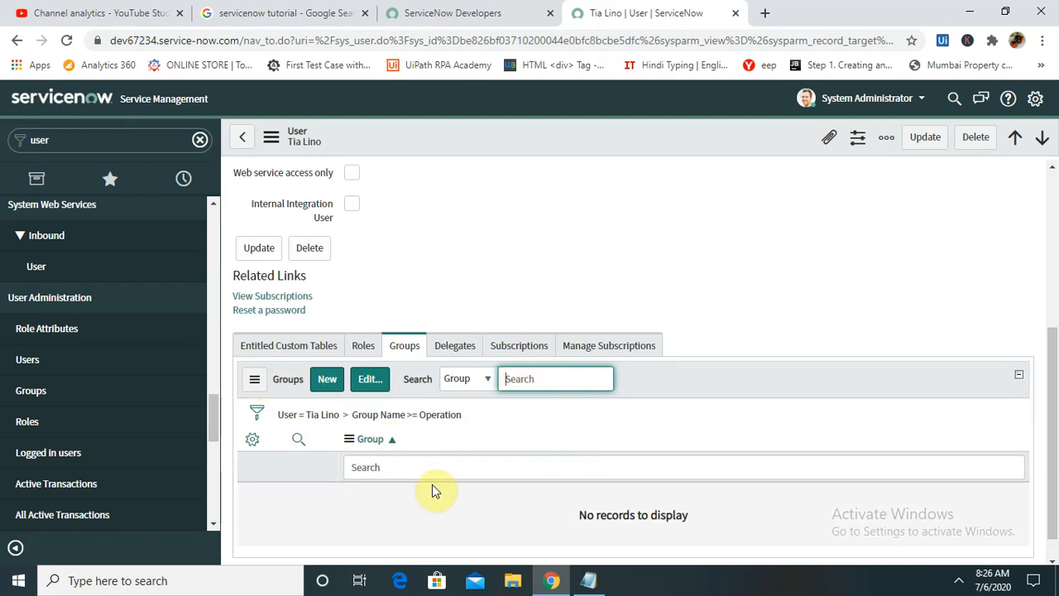
click(382, 466)
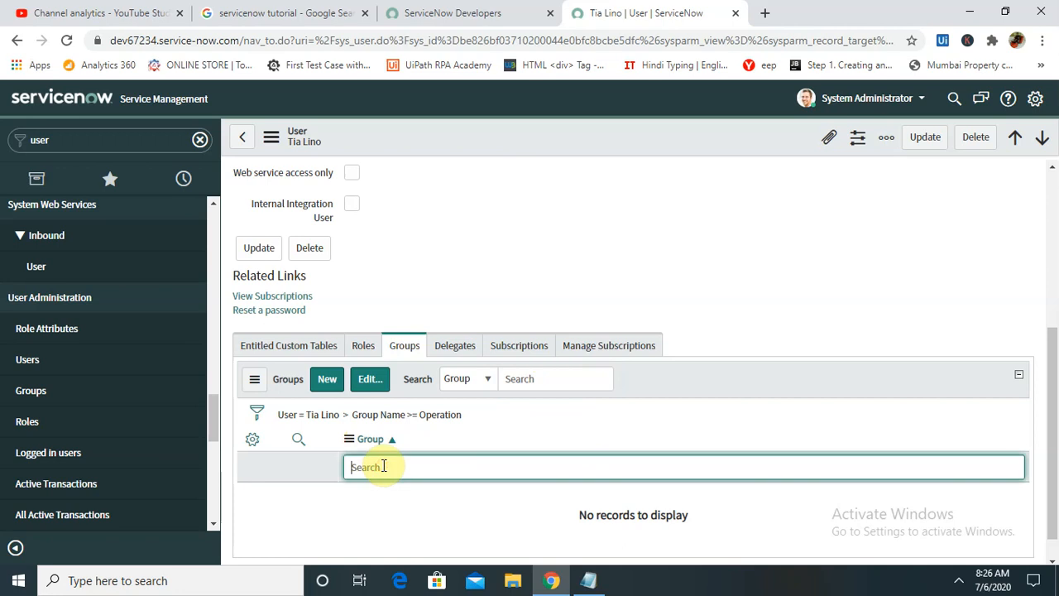
text(opea)
text(ration)
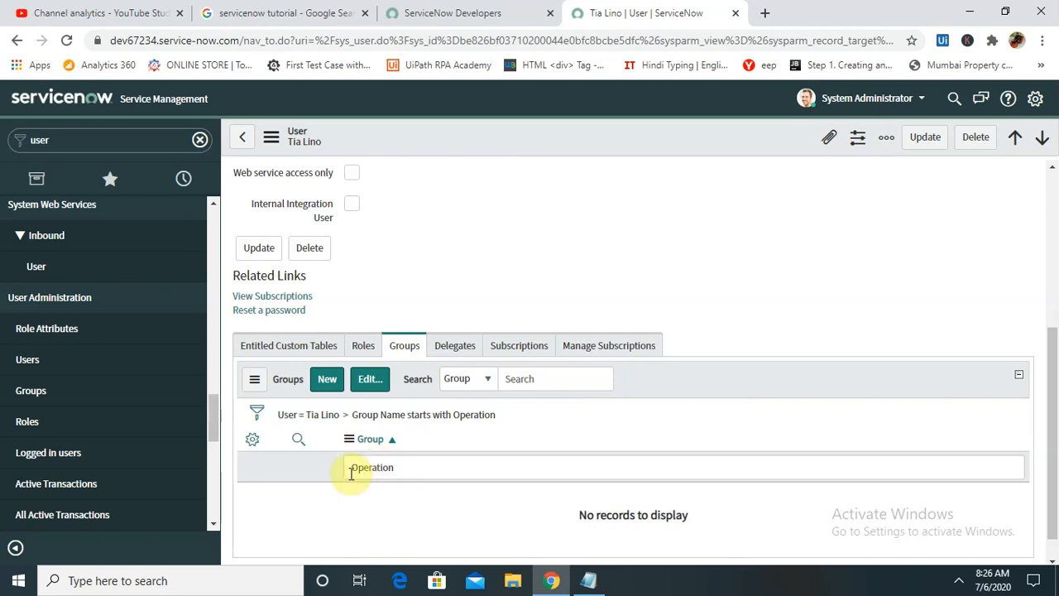
- Refresh the user's groups list and open the group membership editor
click(254, 379)
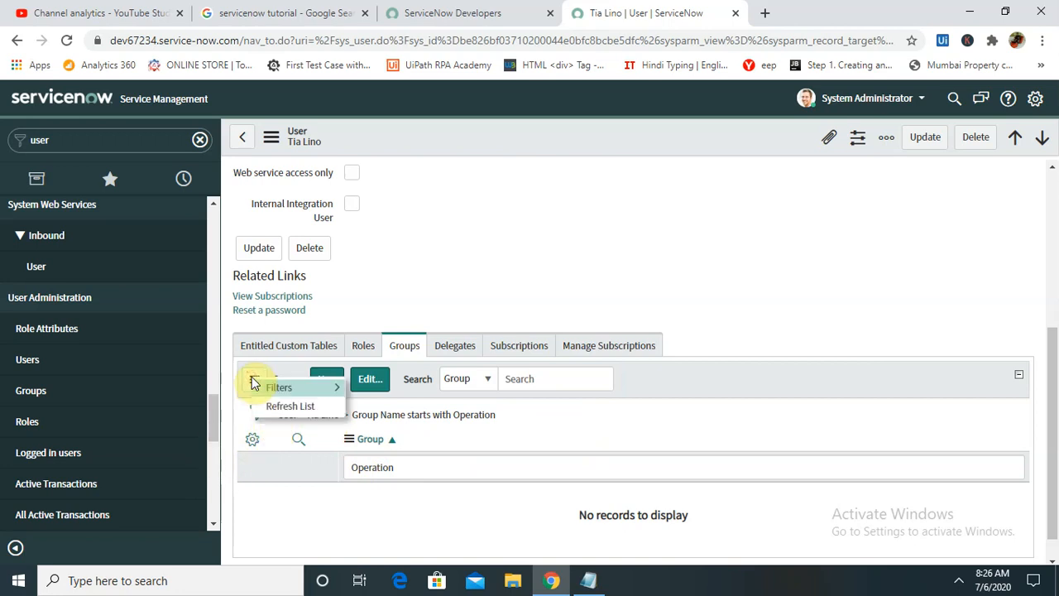
click(292, 405)
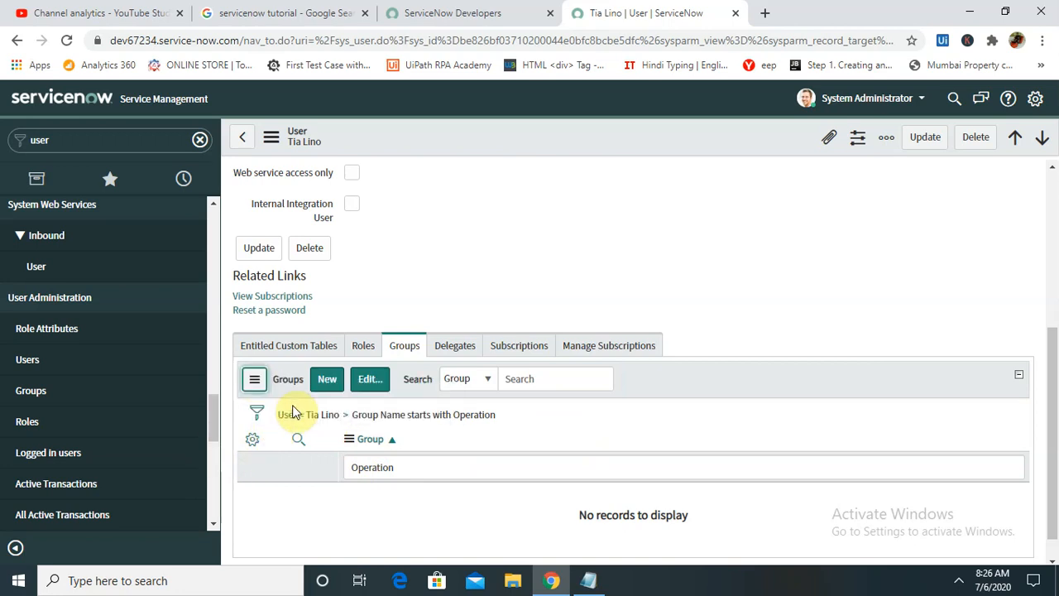
click(254, 379)
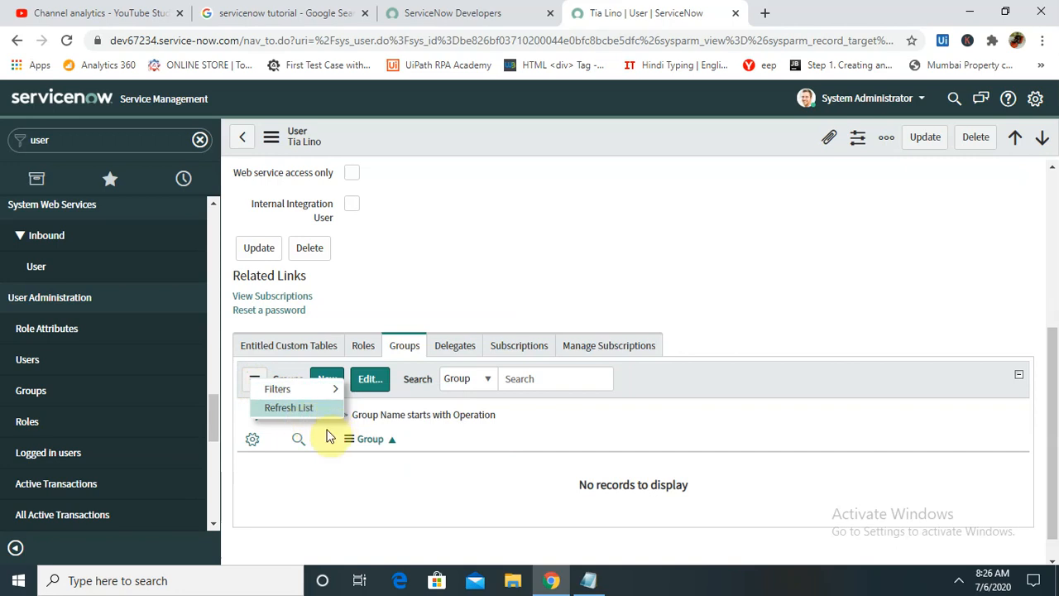
mouse_move(307, 395)
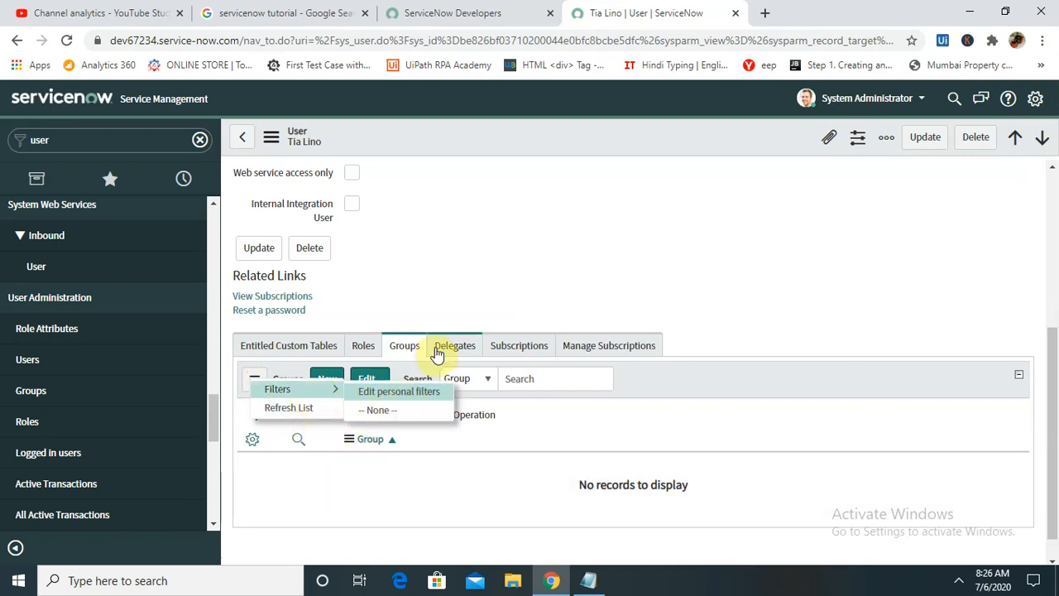
click(494, 385)
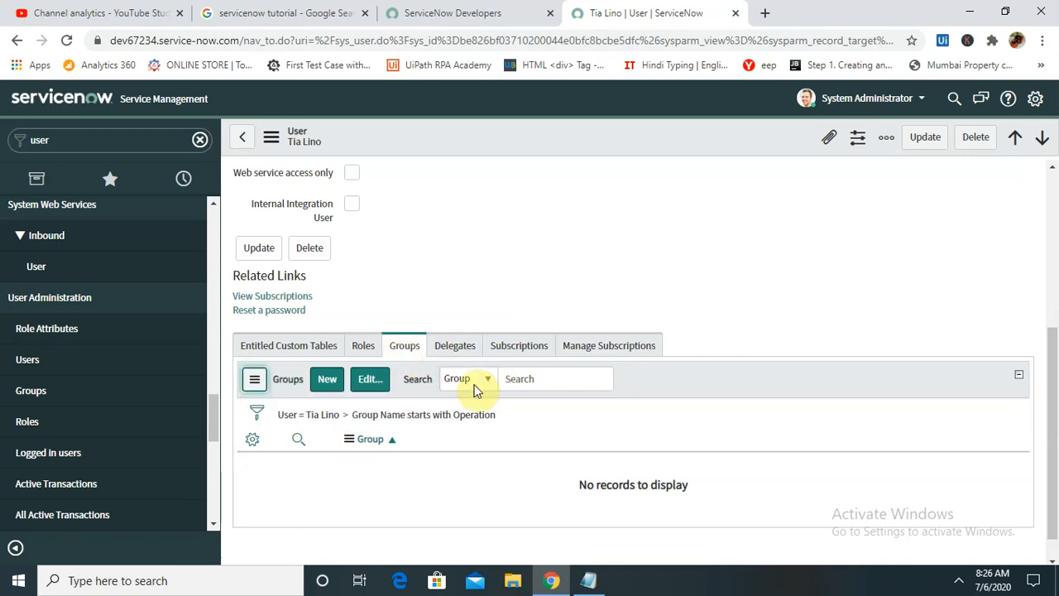
click(368, 383)
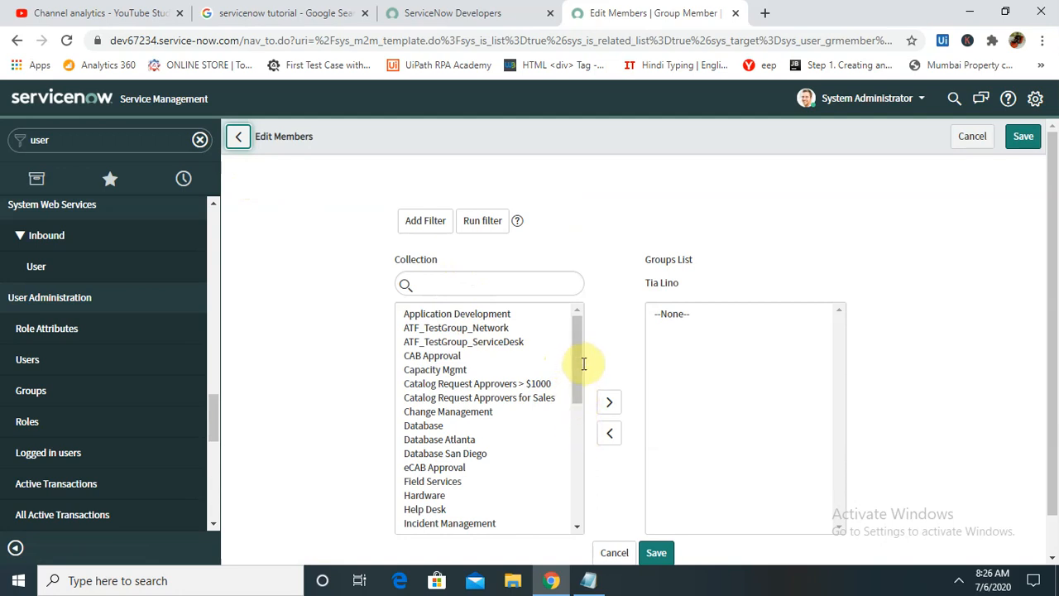
- Add the user to the Operation_Activity and Operation_Data_Test groups and save the membership
drag(574, 401, 575, 508)
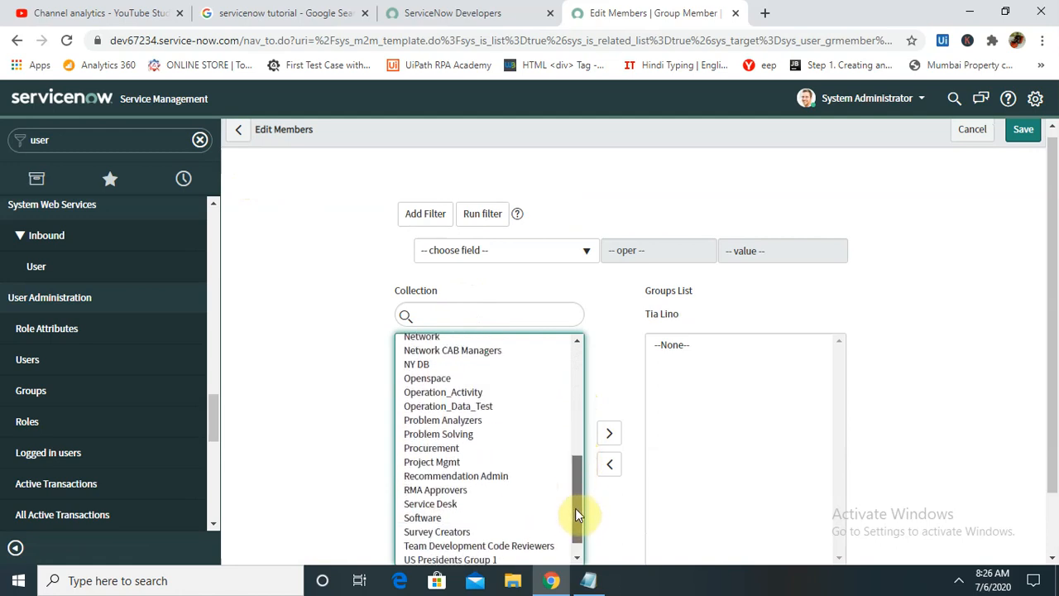
double_click(459, 389)
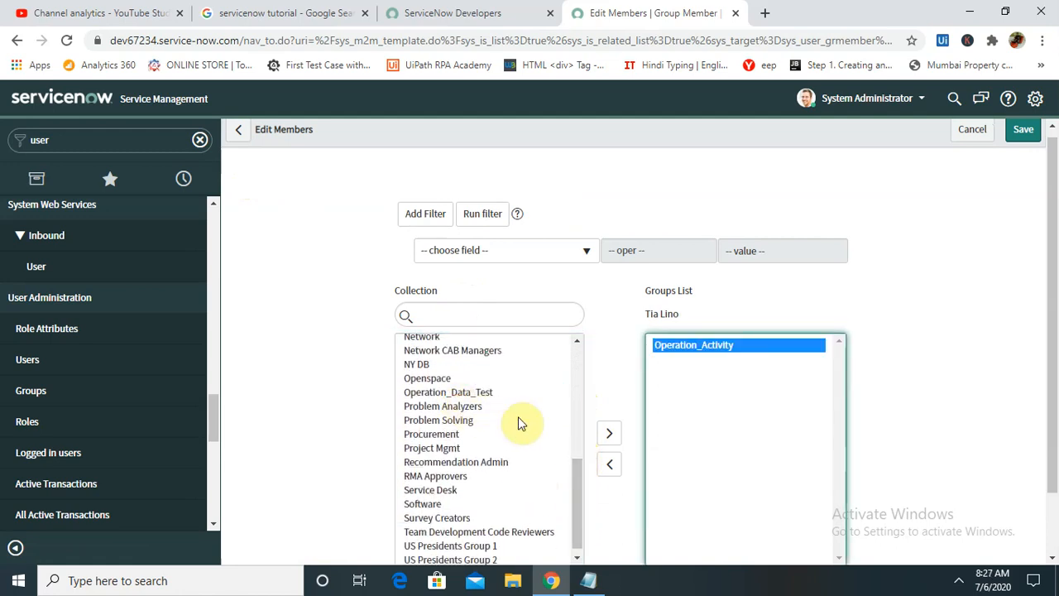
double_click(466, 394)
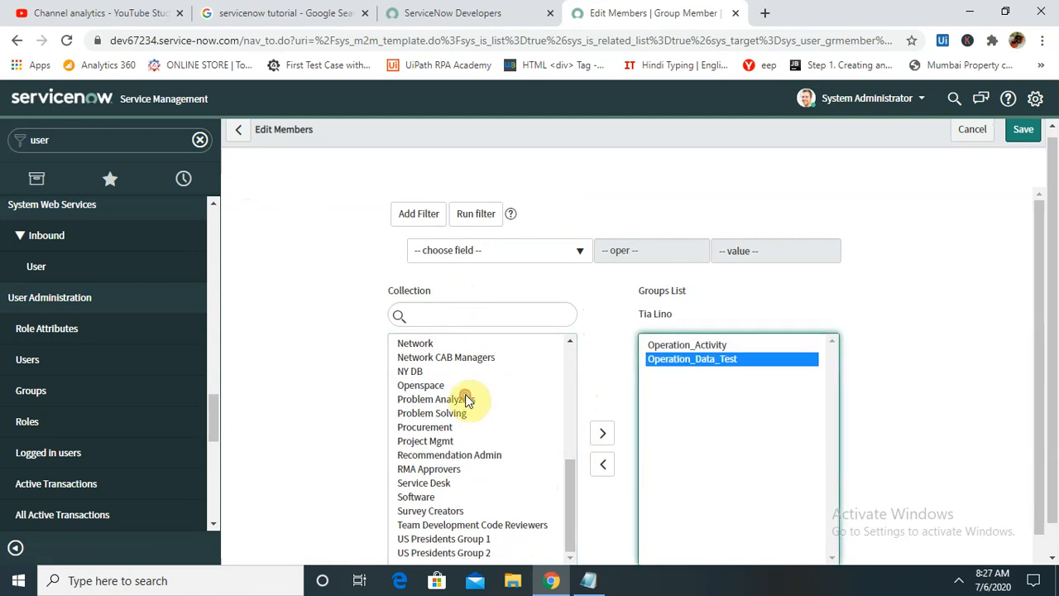
click(603, 435)
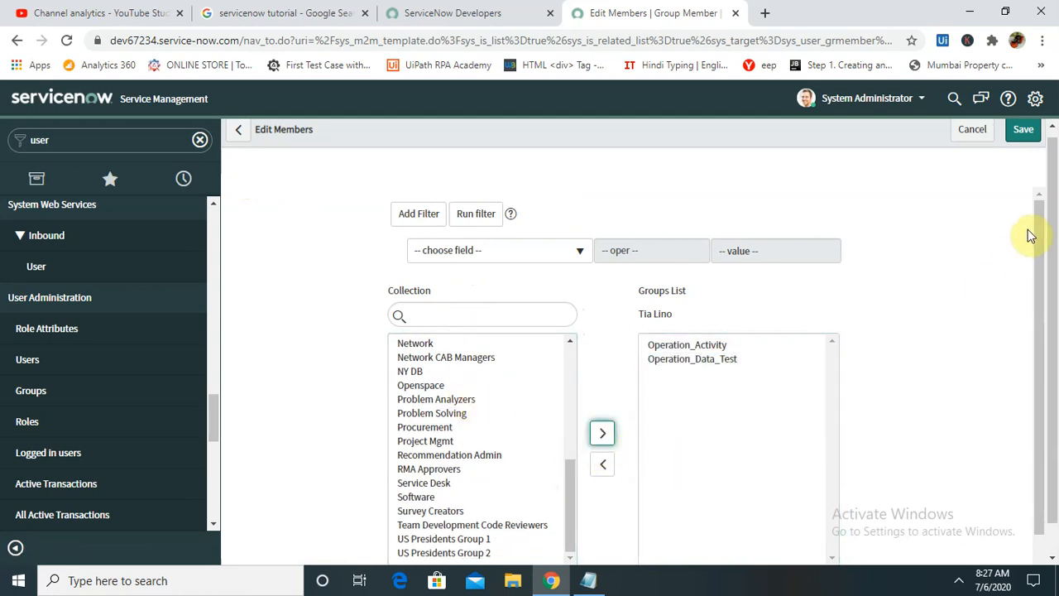
drag(1034, 237, 1034, 364)
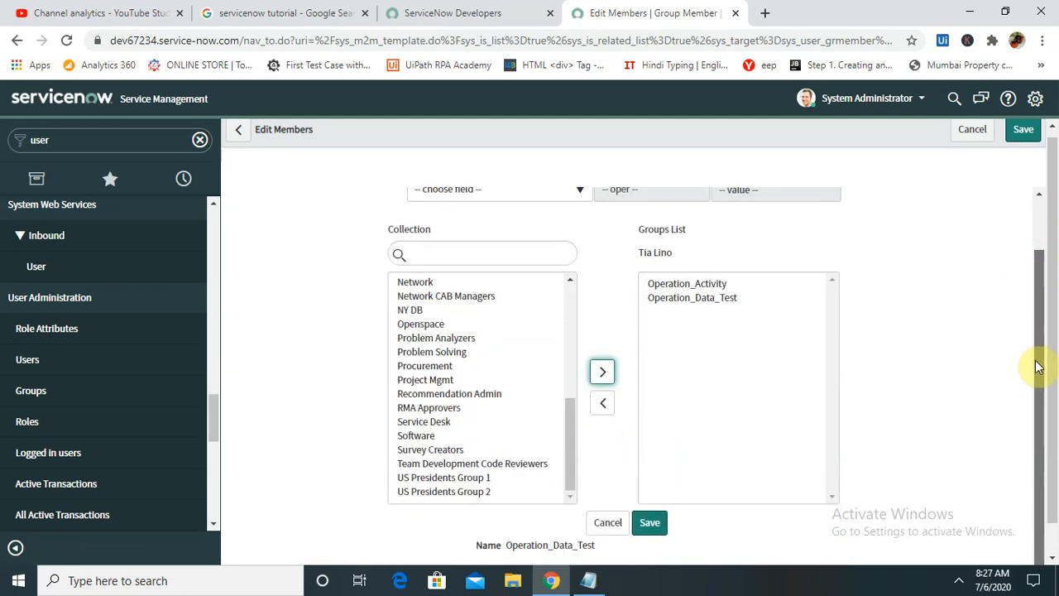
click(650, 523)
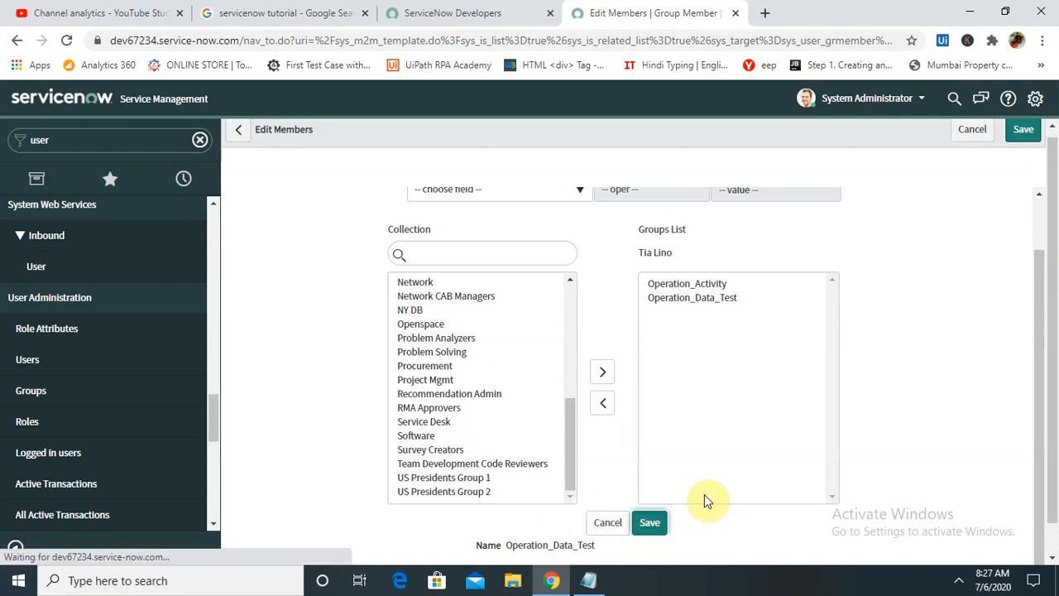
mouse_move(1051, 283)
mouse_down()
mouse_move(1050, 402)
mouse_move(1033, 449)
mouse_up()
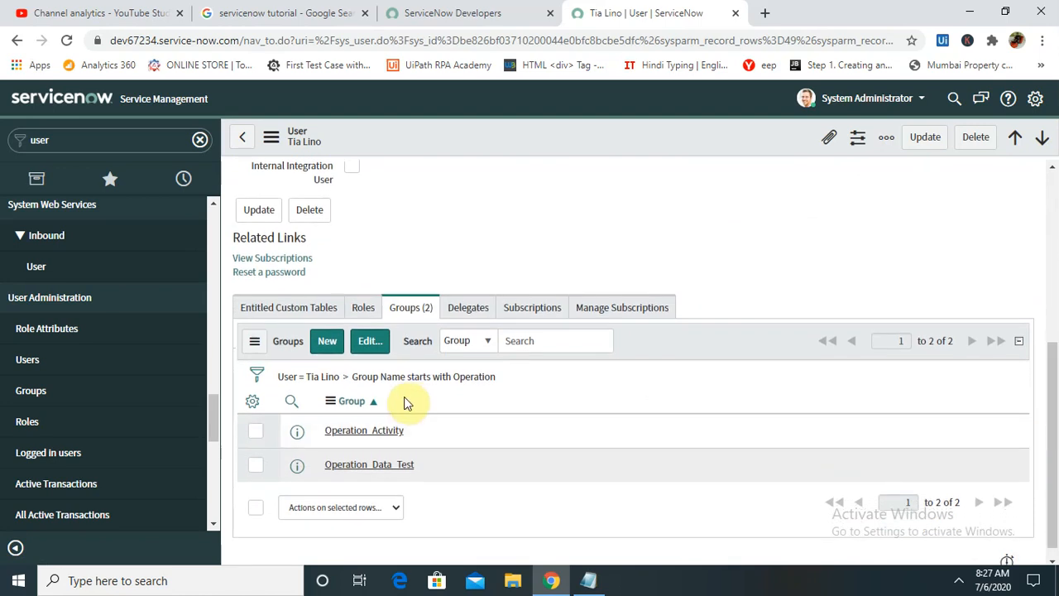
- Grant the user the IT_Helpdesk role through the Roles list editor and save
click(354, 312)
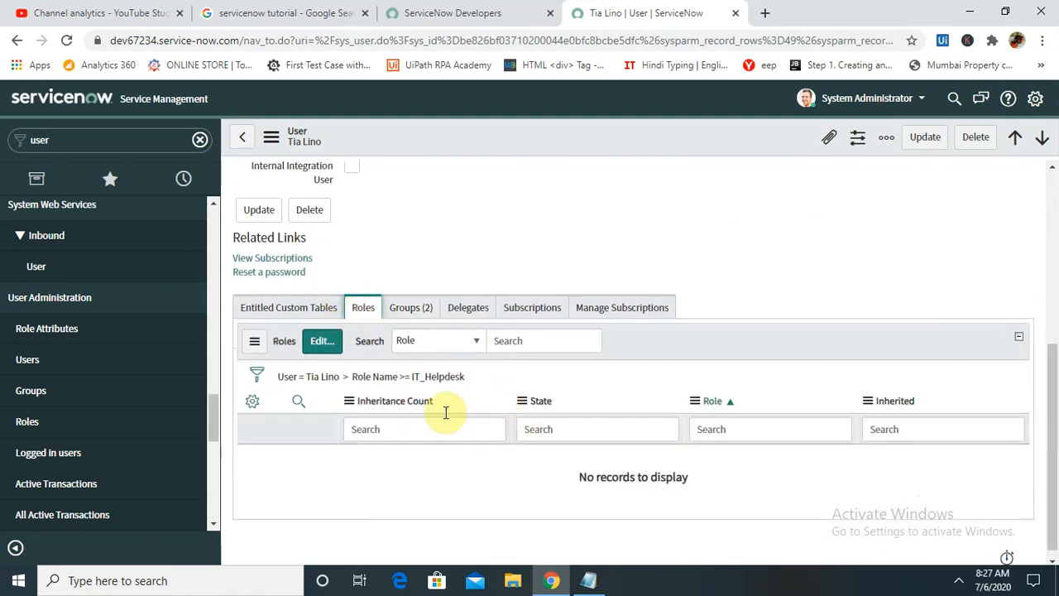
click(335, 344)
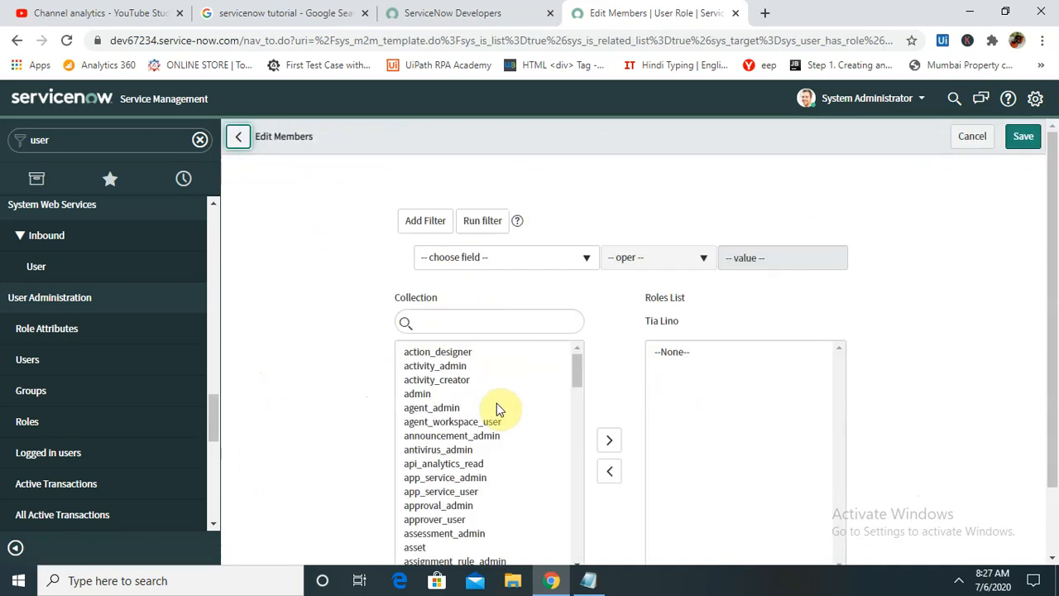
drag(577, 373, 585, 536)
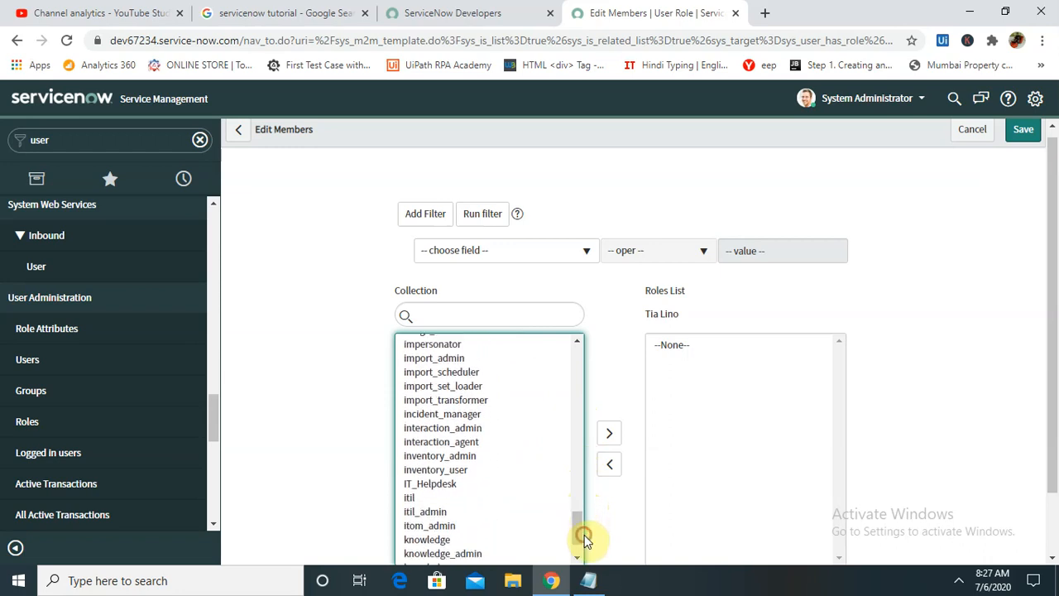
double_click(418, 485)
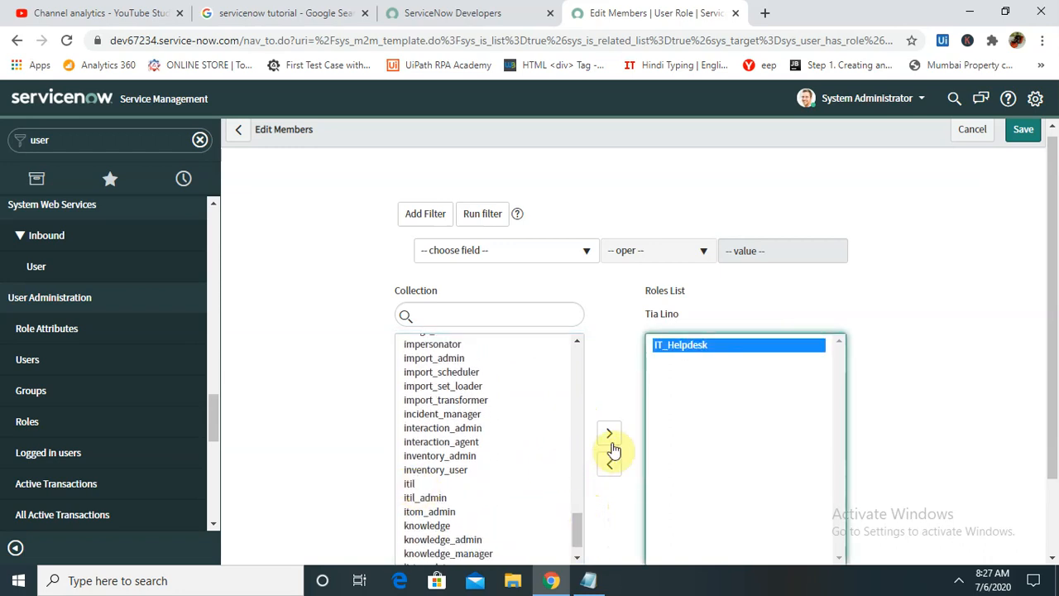
drag(1043, 289, 1037, 381)
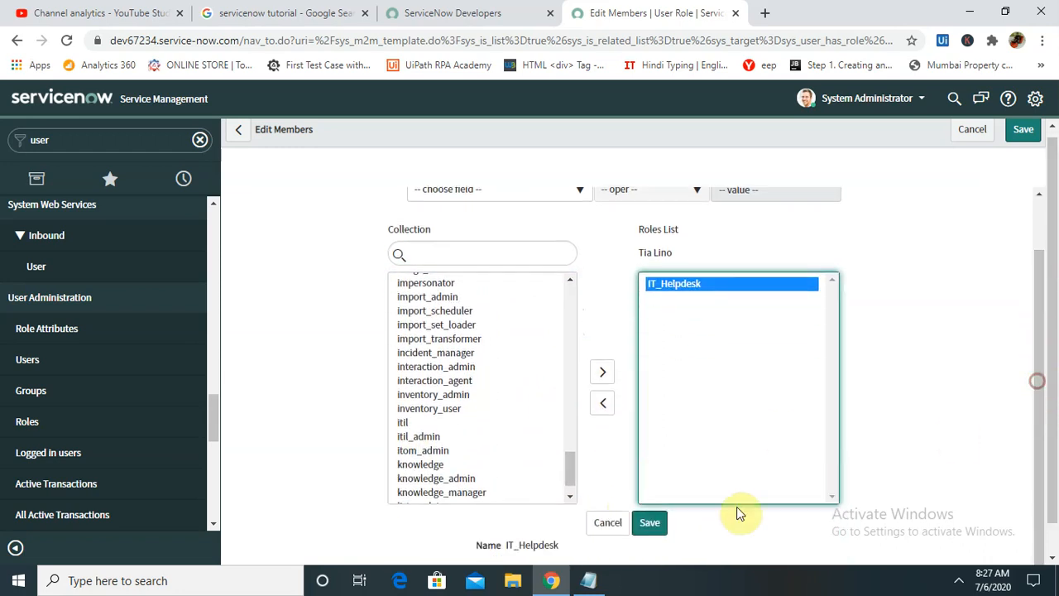
click(651, 522)
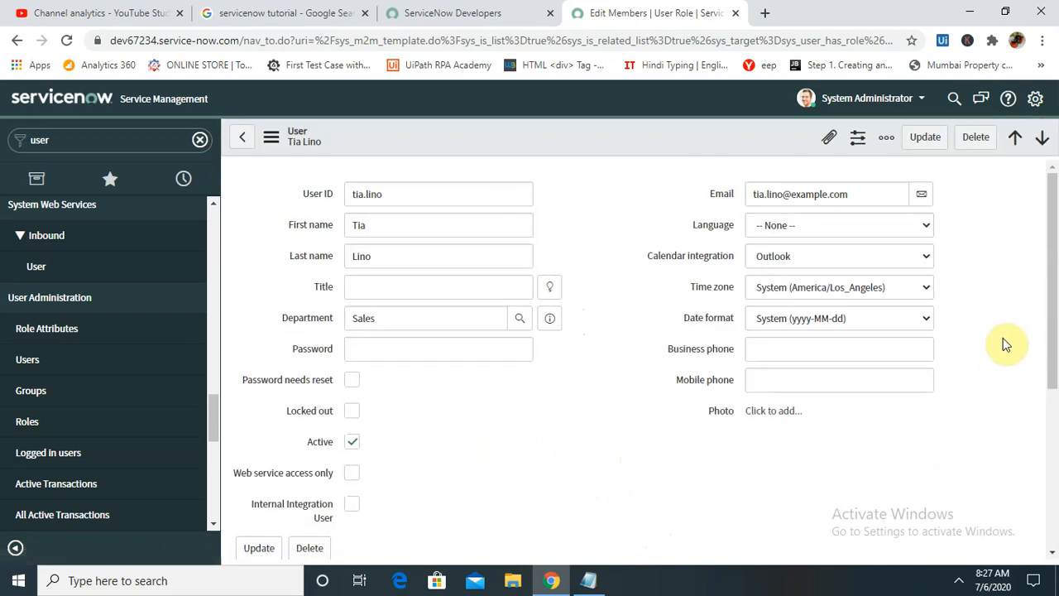
drag(1052, 279, 1055, 439)
- Review the user's Groups, Delegates and Entitled Custom Tables related lists
click(435, 300)
click(486, 302)
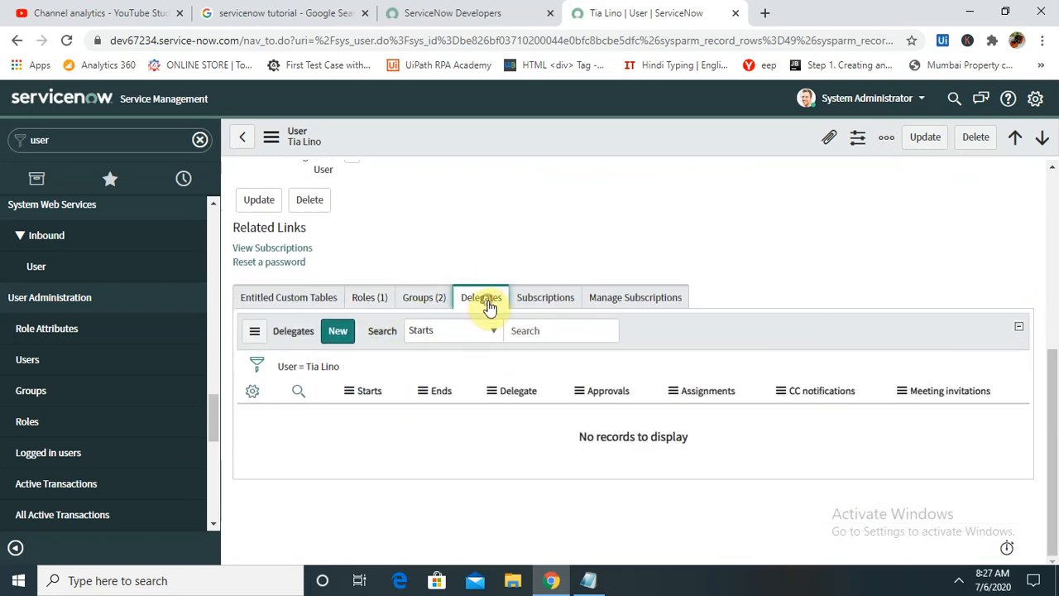
click(242, 301)
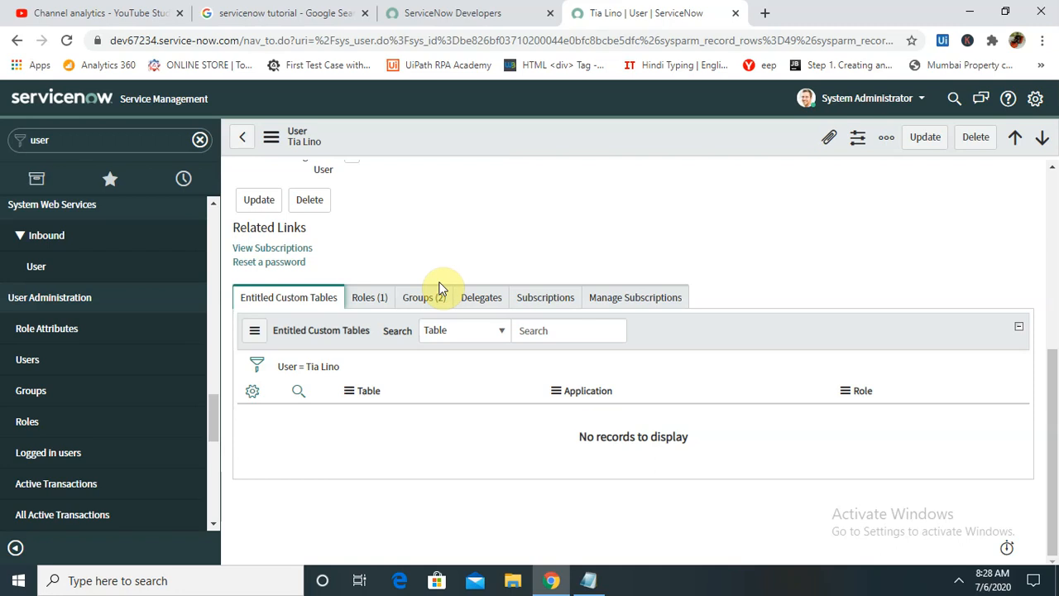
click(960, 586)
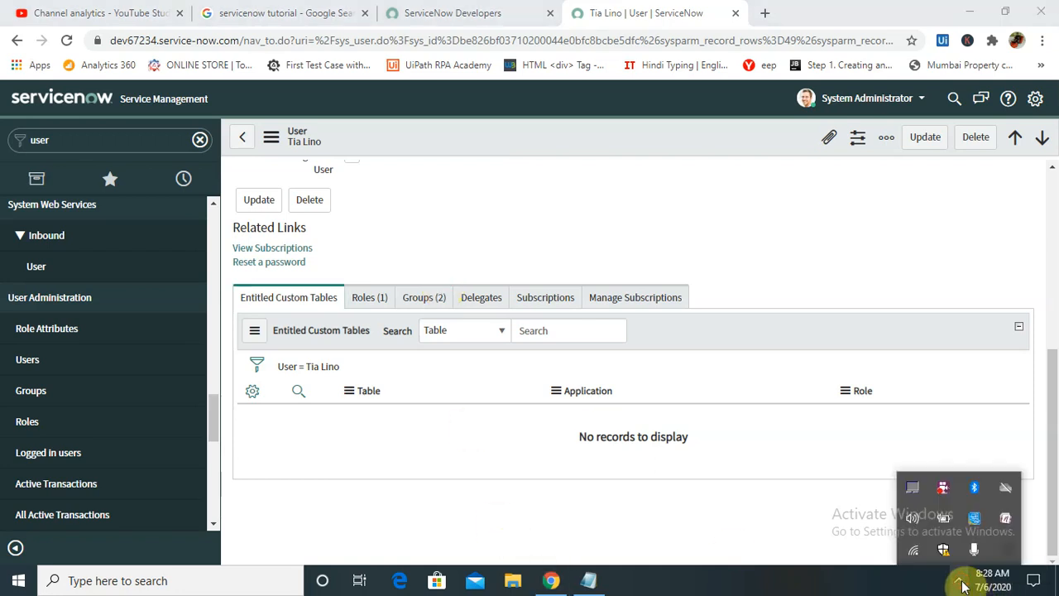